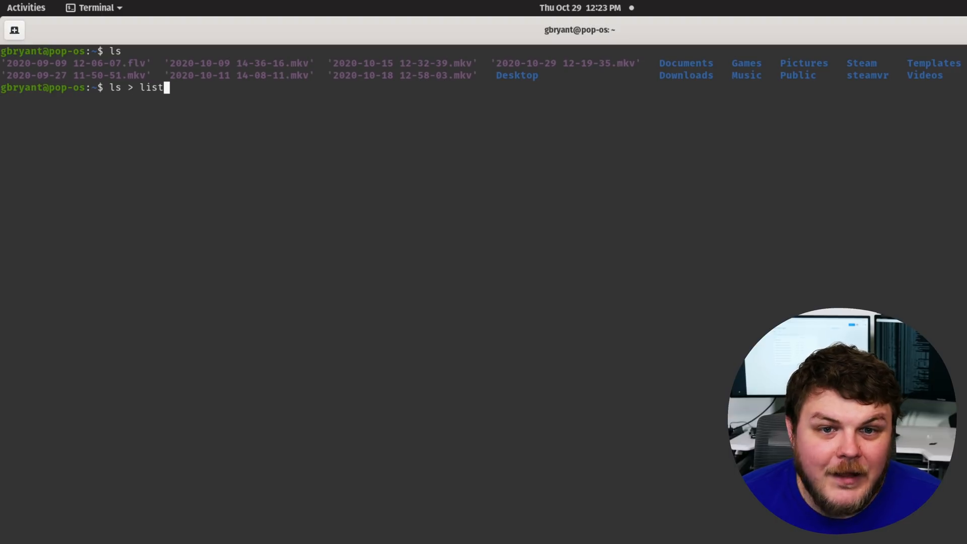
Step: Redirect the home folder listing into list.txt, then cat the file to show its contents
key(Return)
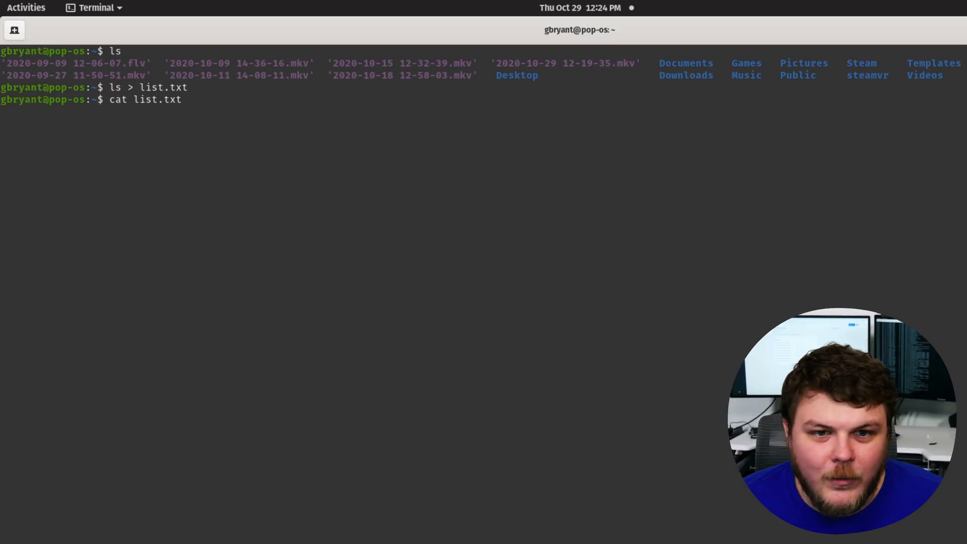
key(Return)
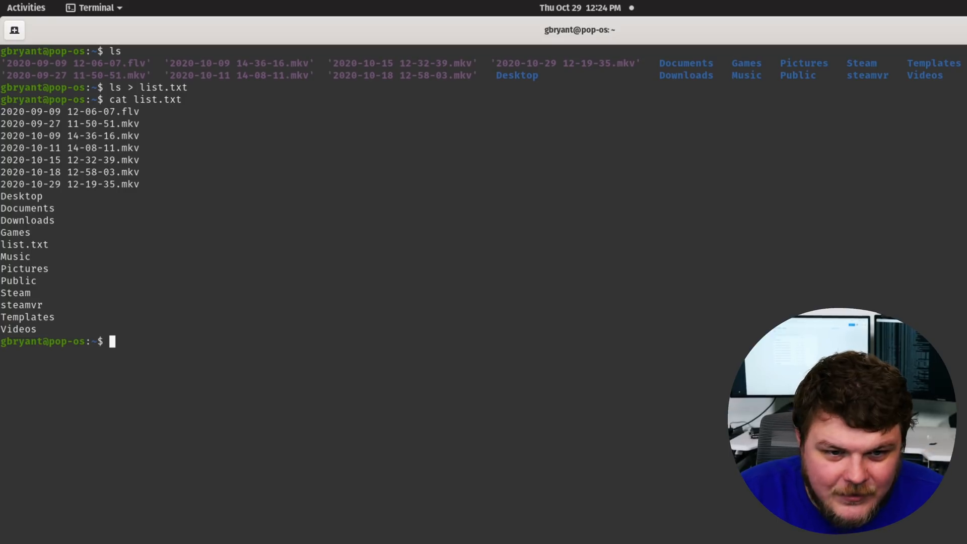
click(43, 10)
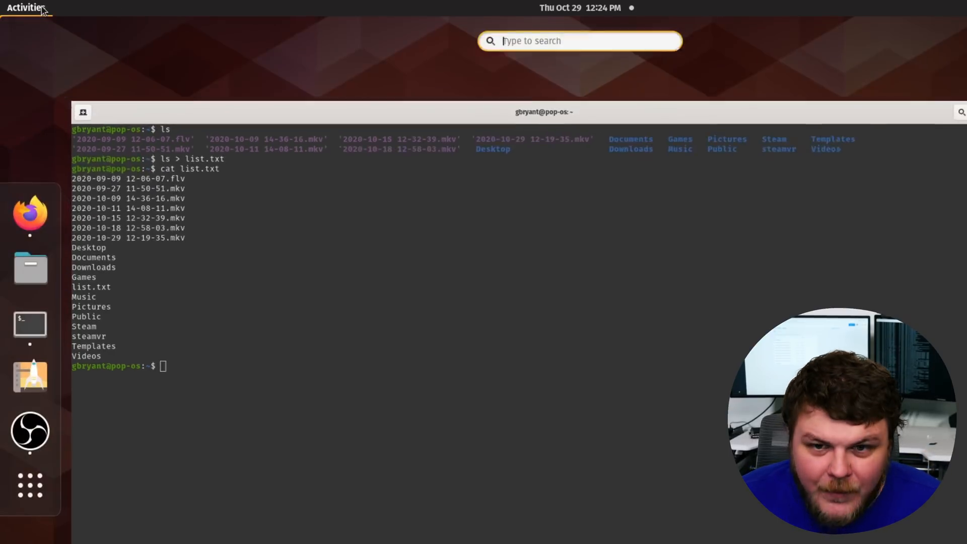
text(ged)
key(Return)
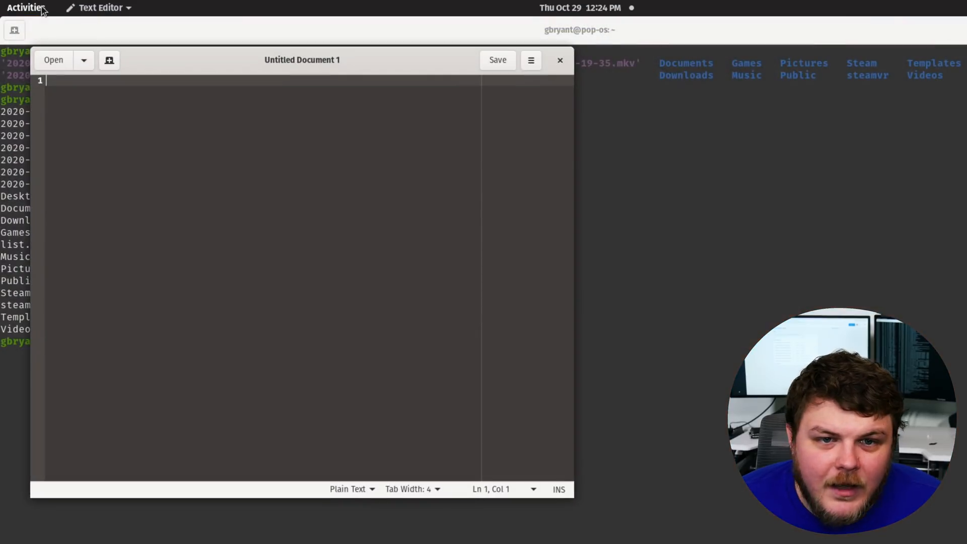
key(ctrl+o)
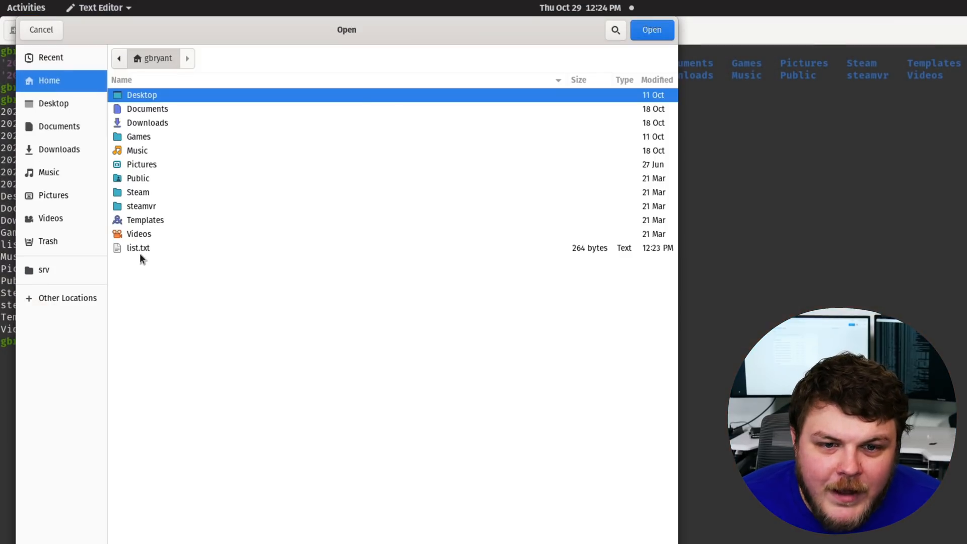
double_click(138, 248)
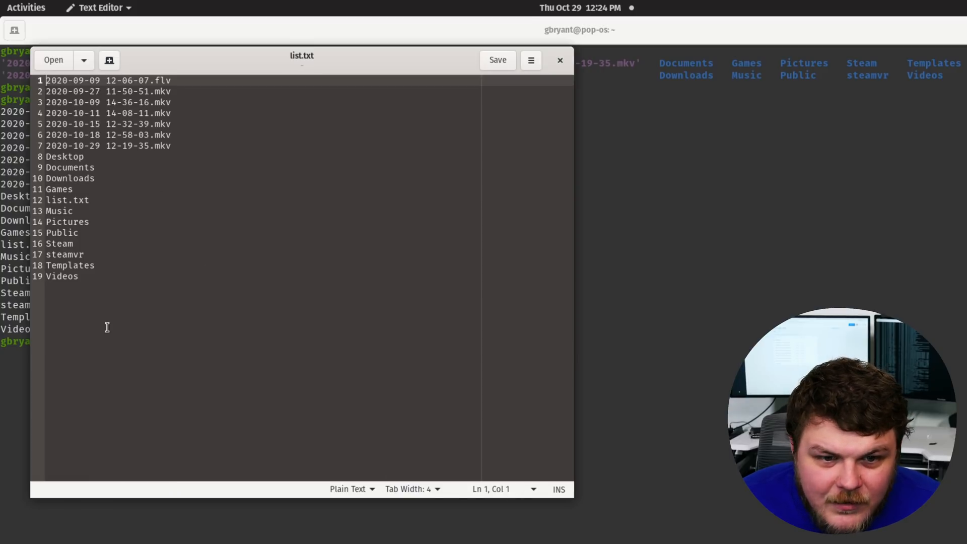
click(90, 281)
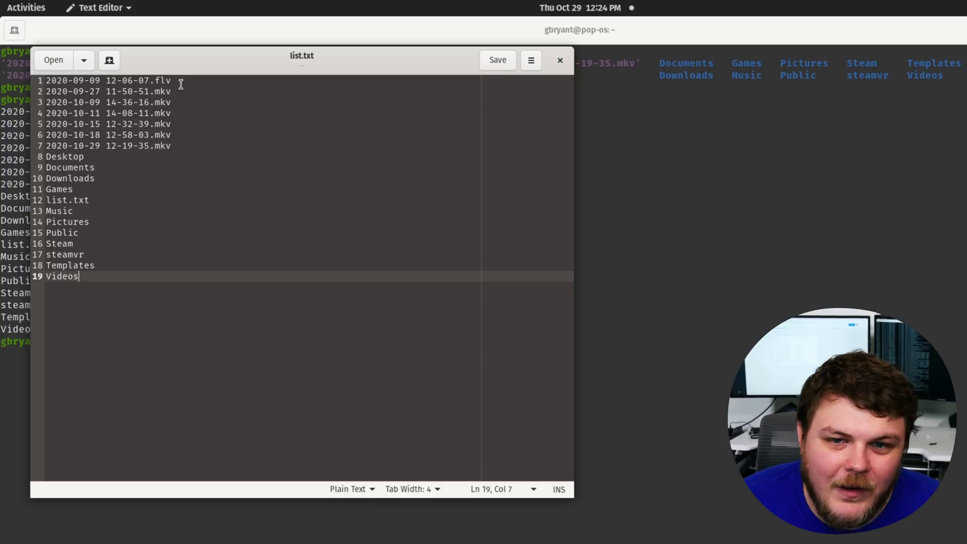
click(560, 60)
click(534, 340)
text(wc -l list.txt)
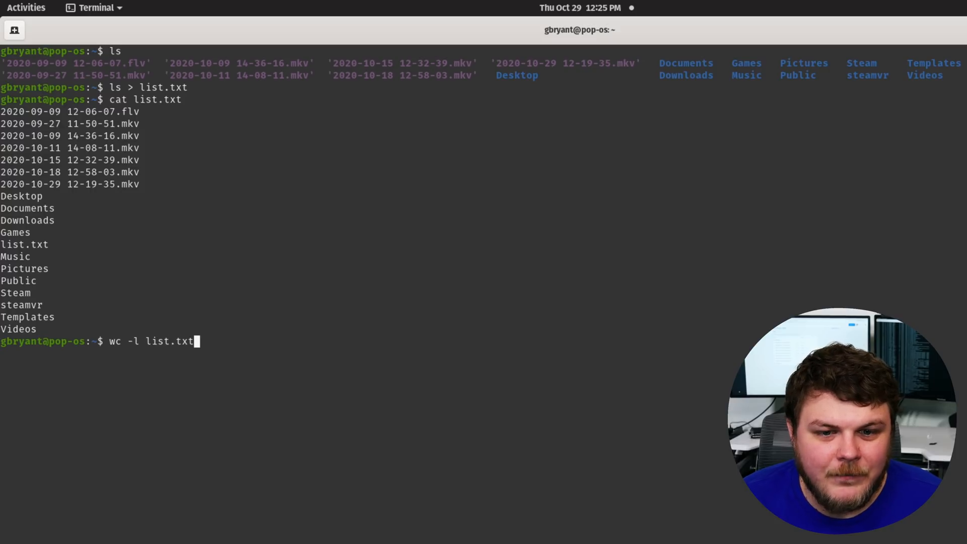
Step: Count the lines in list.txt with wc -l, which reports 19
key(Return)
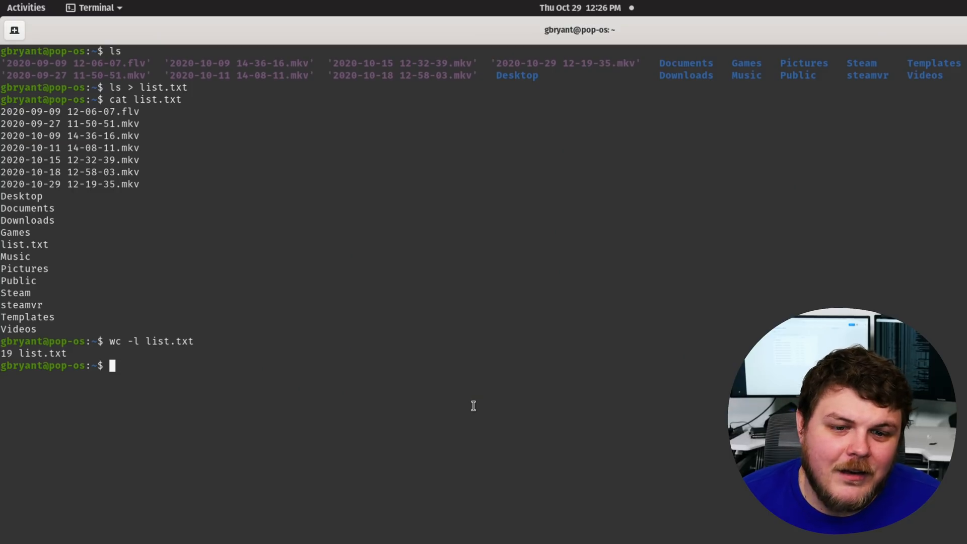
text(l)
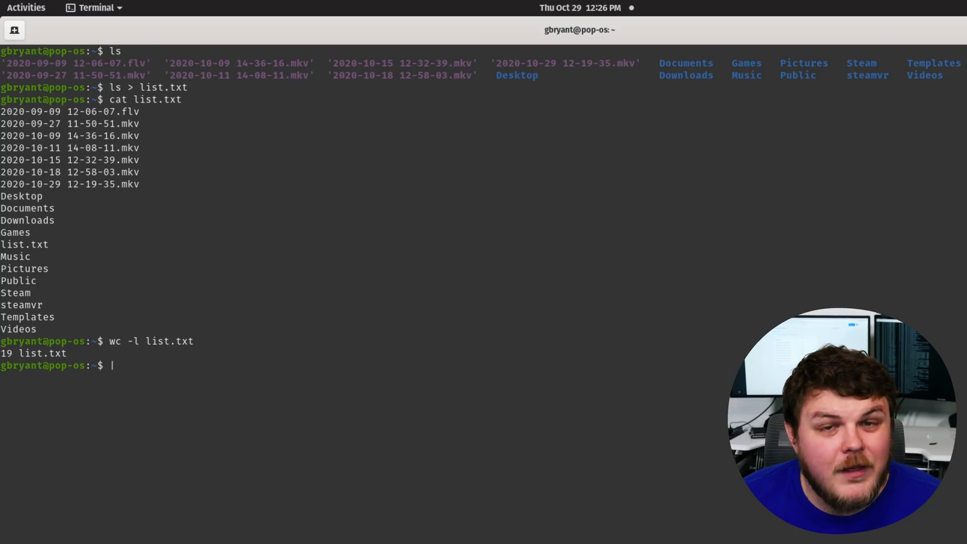
key(BackSpace)
text(ls | wc -l)
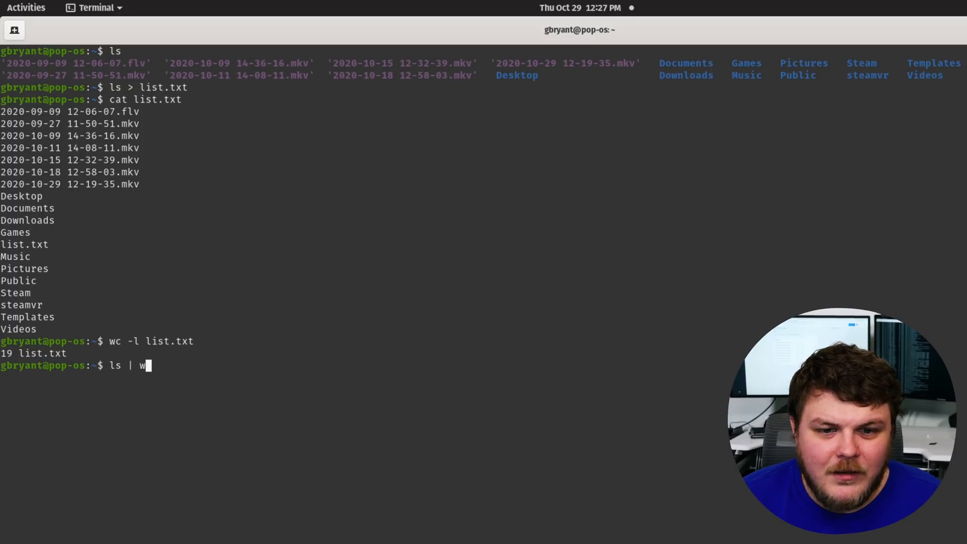
Step: Pipe ls into wc -l to count 19 home folder entries, then clear the screen
key(Return)
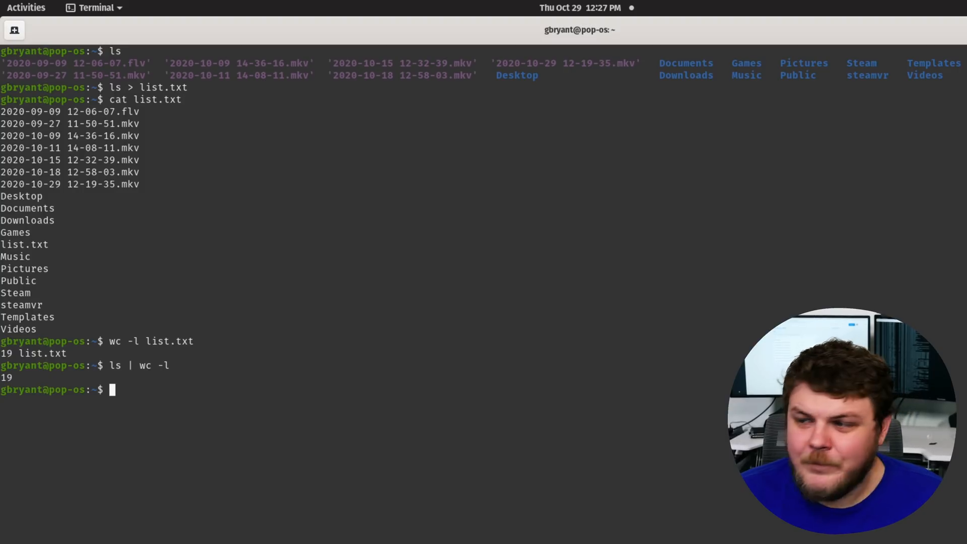
key(ctrl+l)
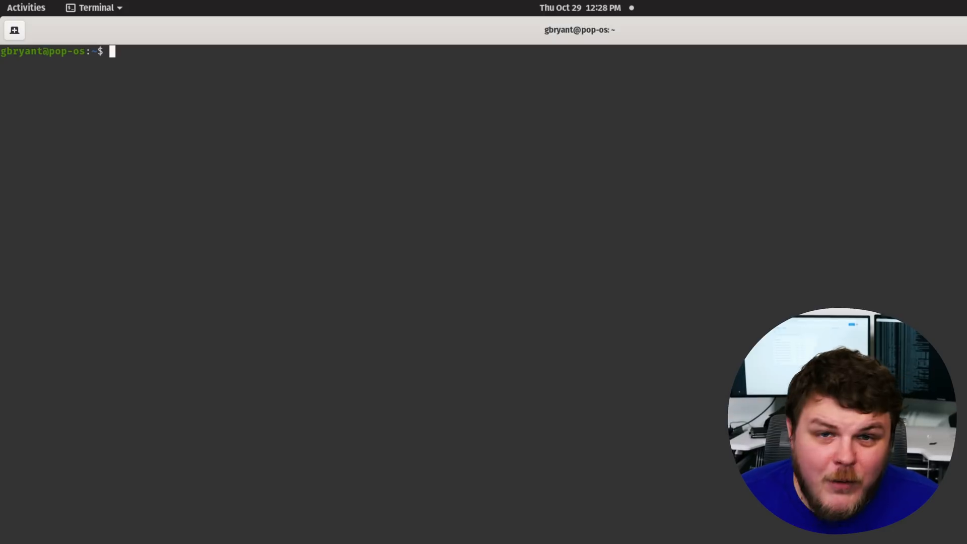
text(ls)
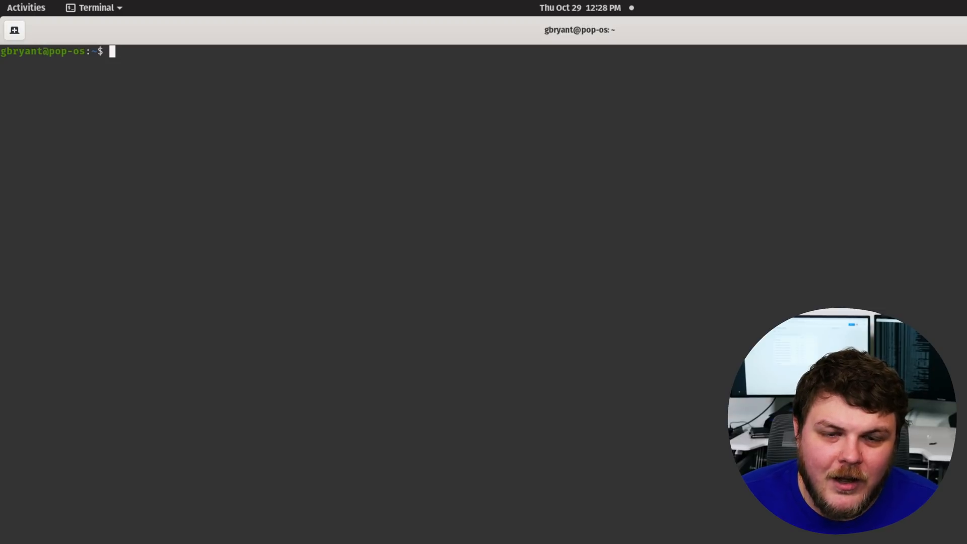
text(ls /s)
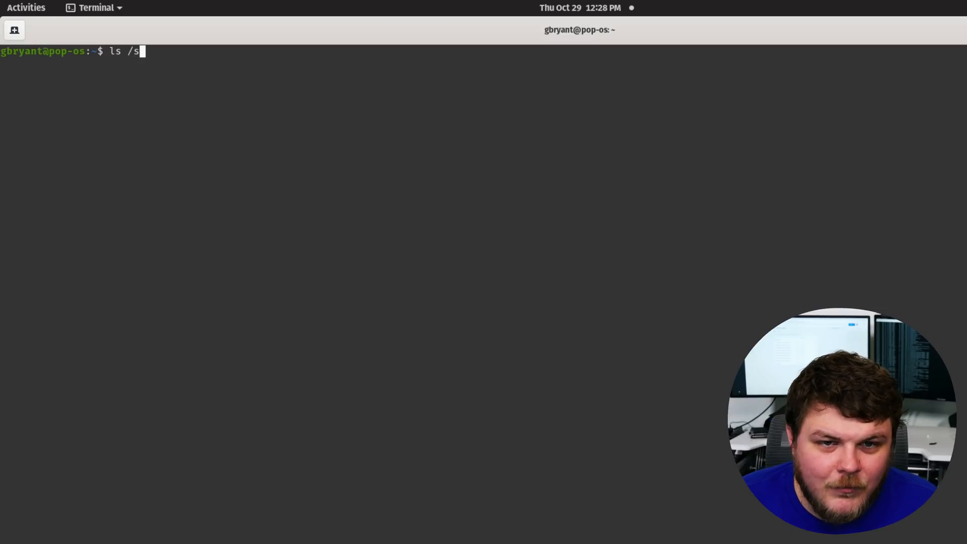
Step: List the full contents of /usr/share, then clear the screen
key(BackSpace)
text(usr/share)
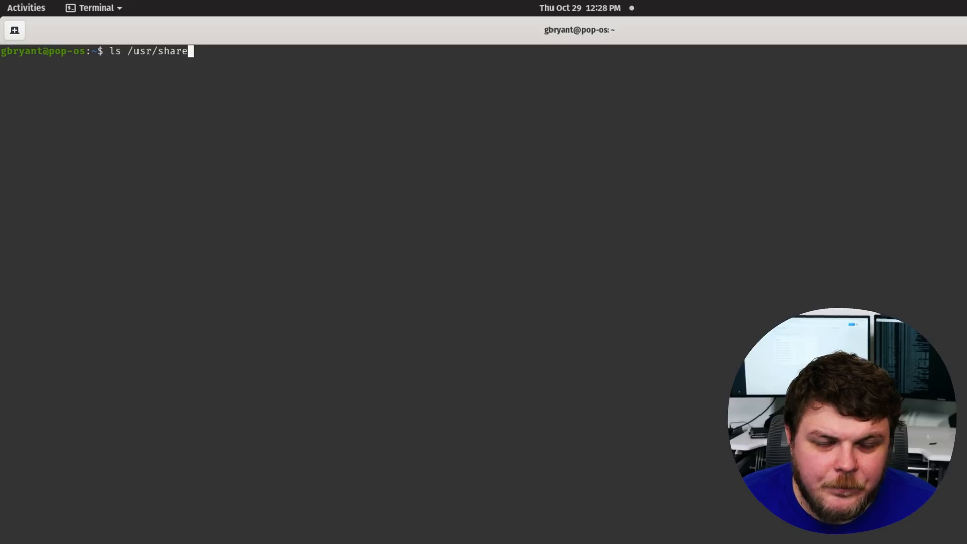
key(Return)
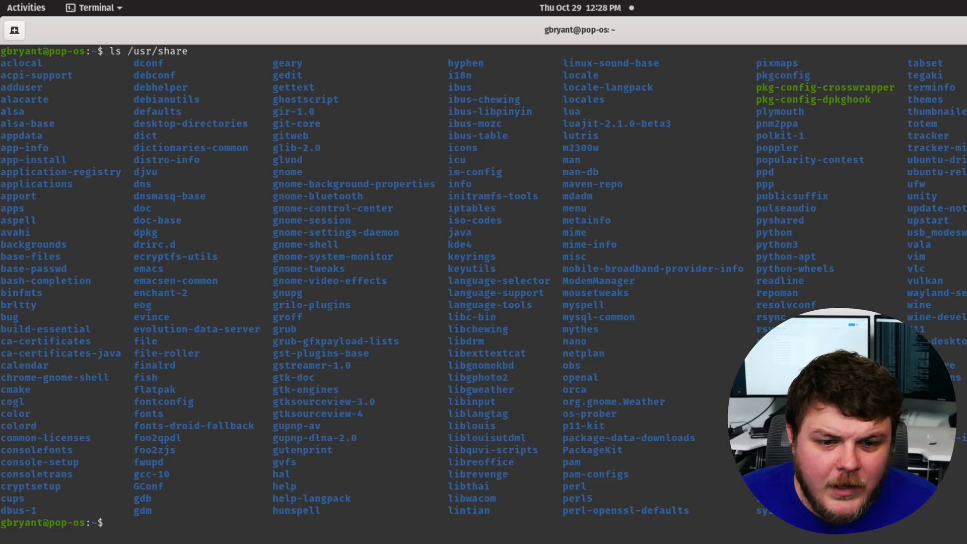
text(clear)
key(Return)
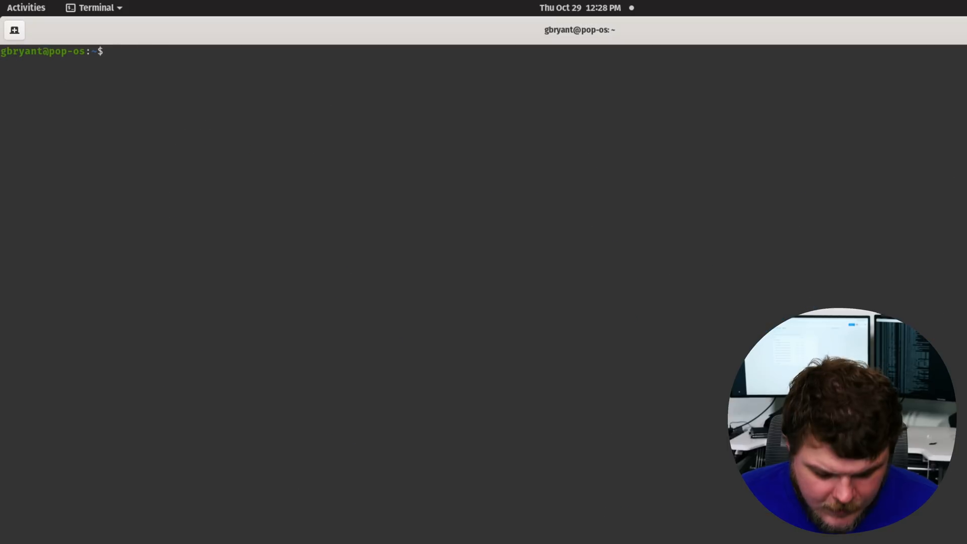
text(ls /usr)
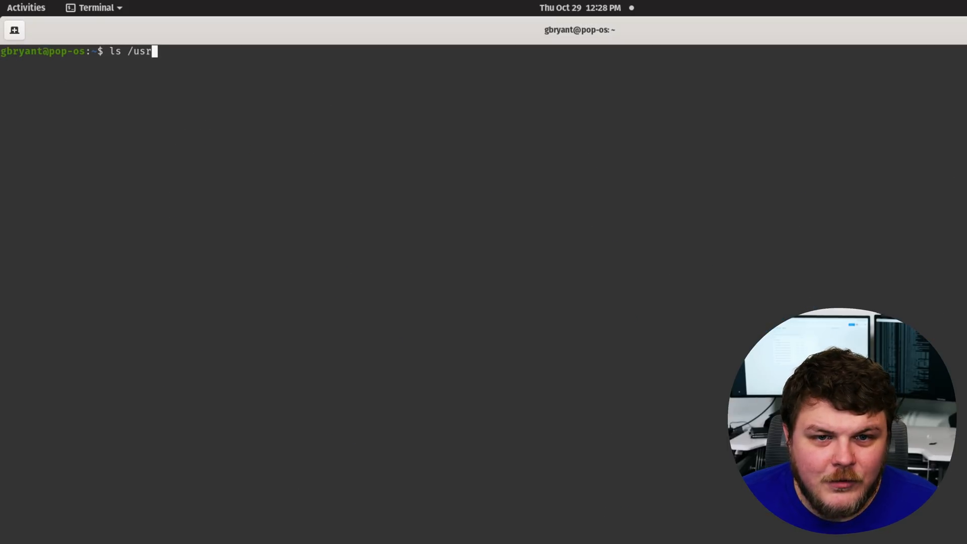
text(/share | )
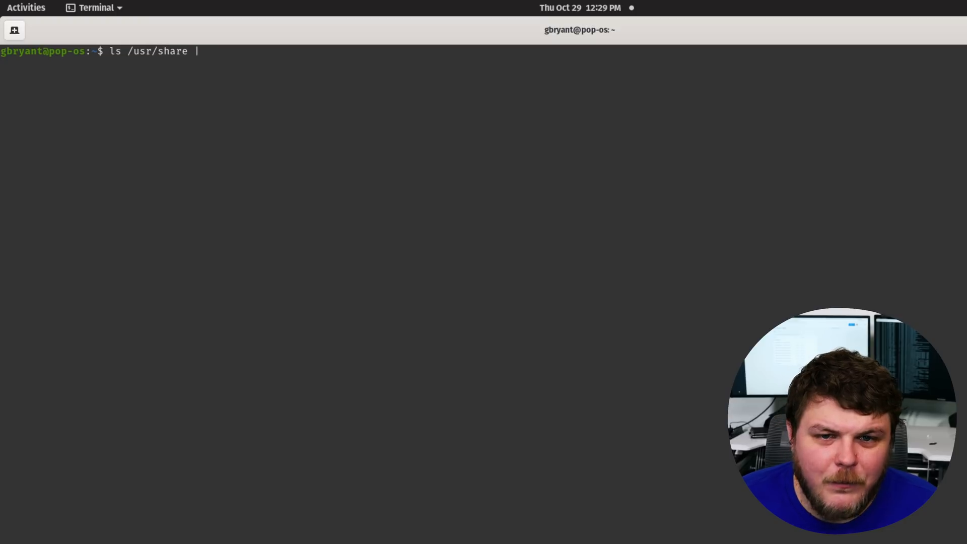
text(grep loc)
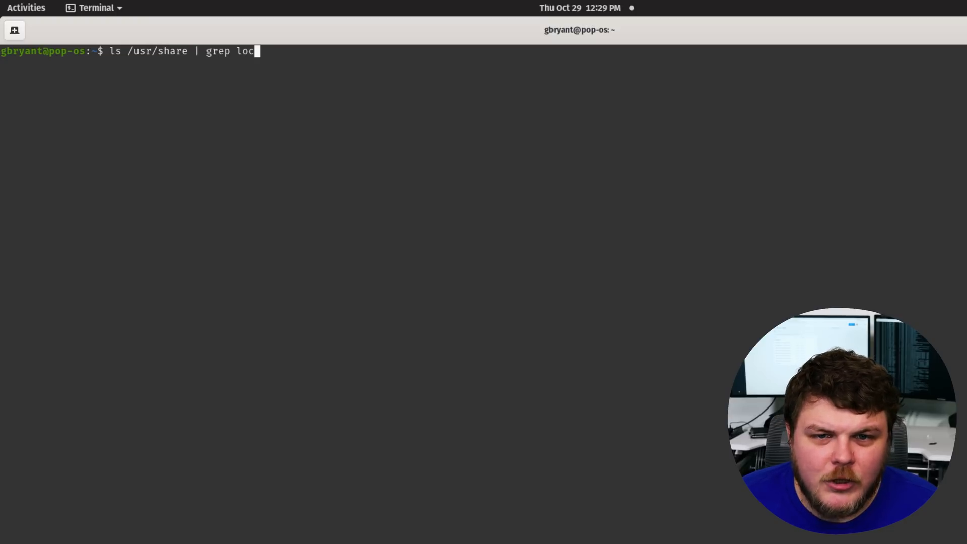
text(al)
Step: Filter the /usr/share listing through grep local, returning aclocal, locale, locale-langpack and locales
key(Return)
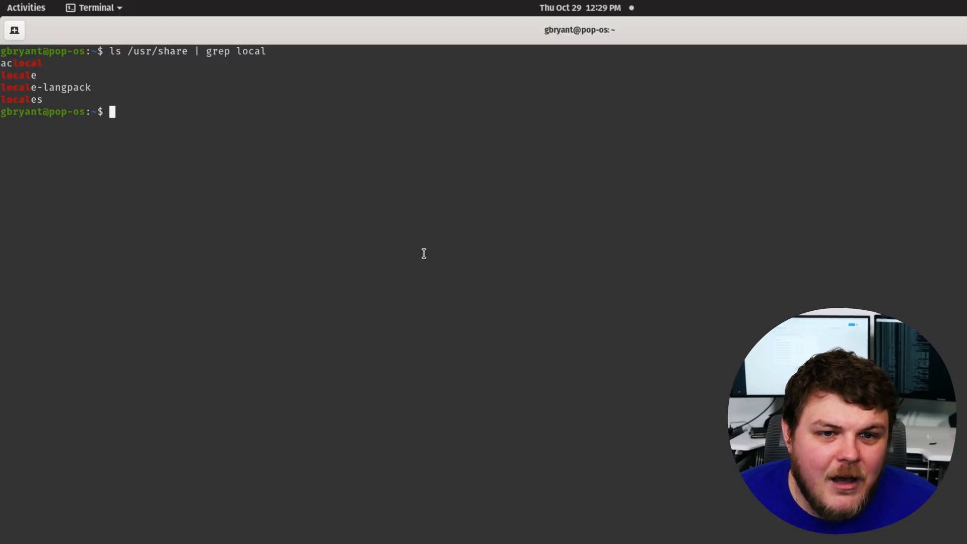
mouse_move(6, 50)
mouse_down()
mouse_move(31, 90)
mouse_move(44, 63)
mouse_move(37, 75)
mouse_up()
Step: Grep /usr/share for names starting with local, returning locale, locale-langpack and locales
click(23, 95)
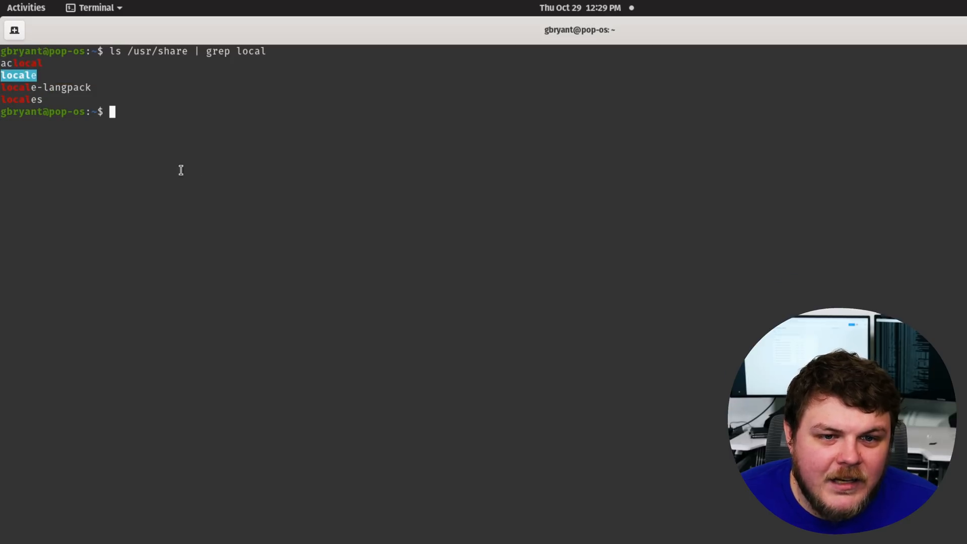
click(206, 138)
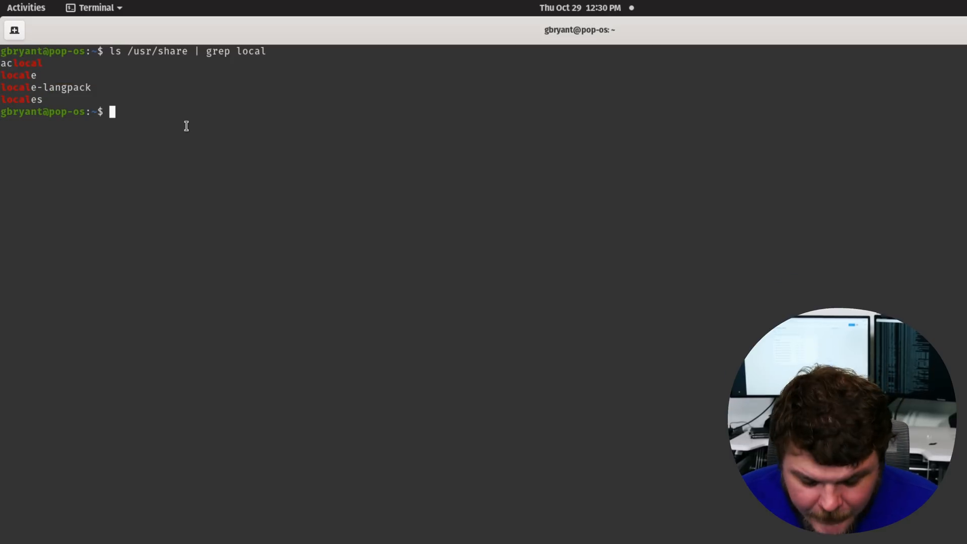
key(ctrl+l)
text(ls )
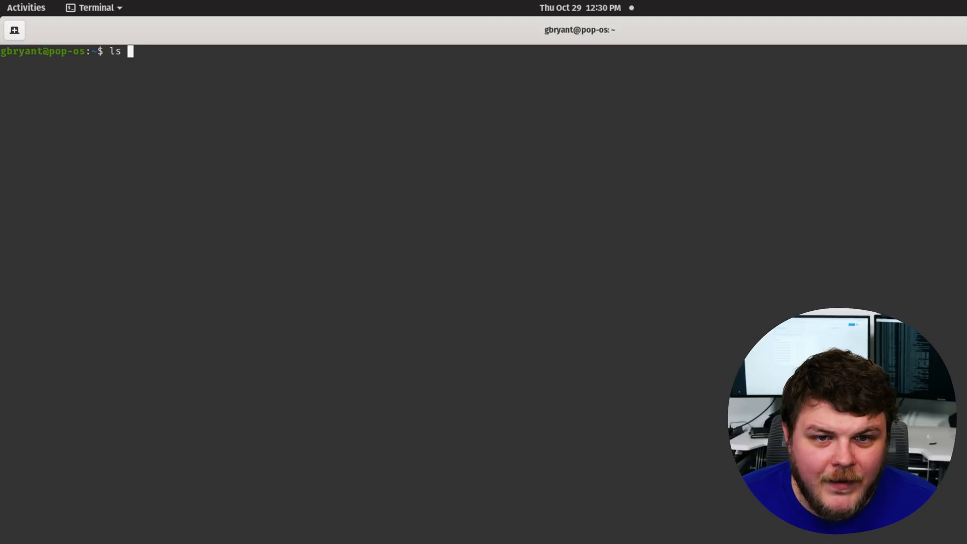
text(/usr/s)
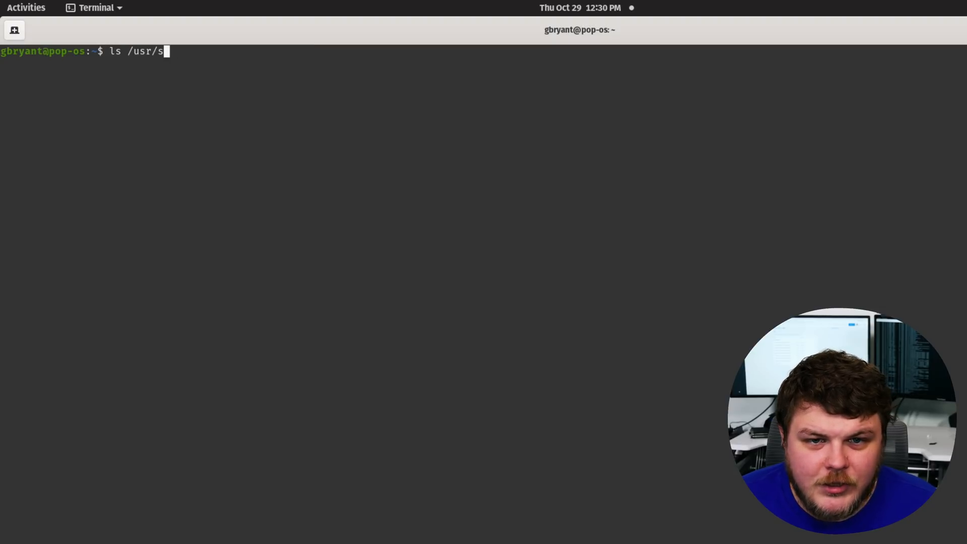
text(hare | gre)
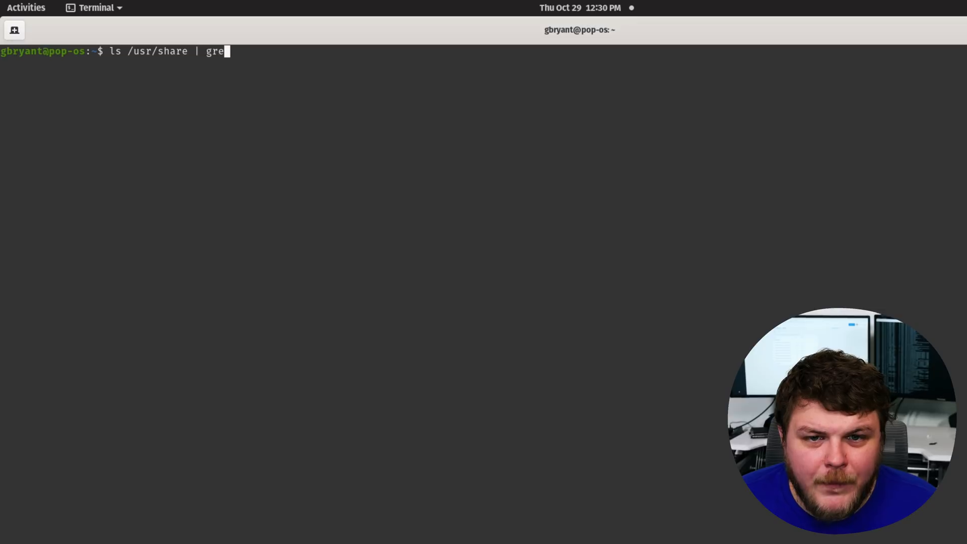
text(p )
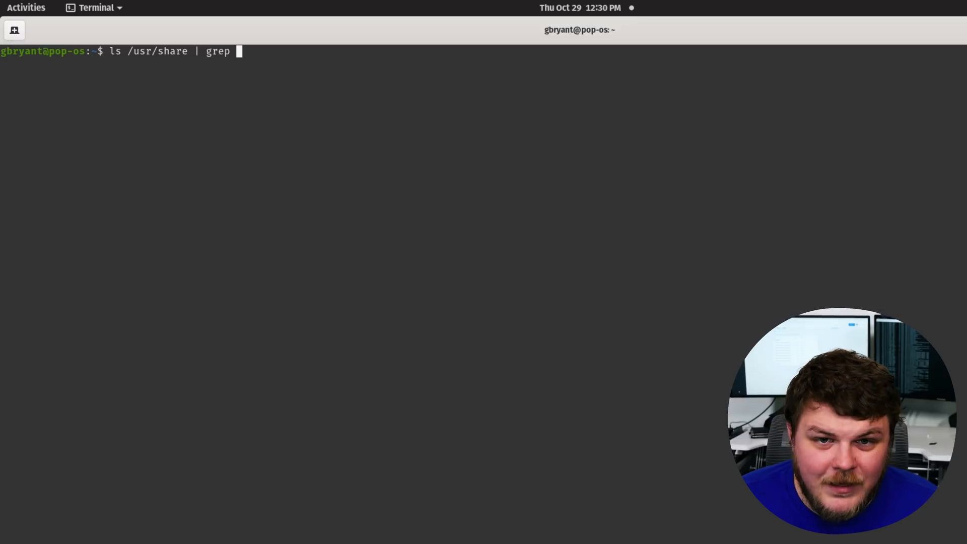
text(^local)
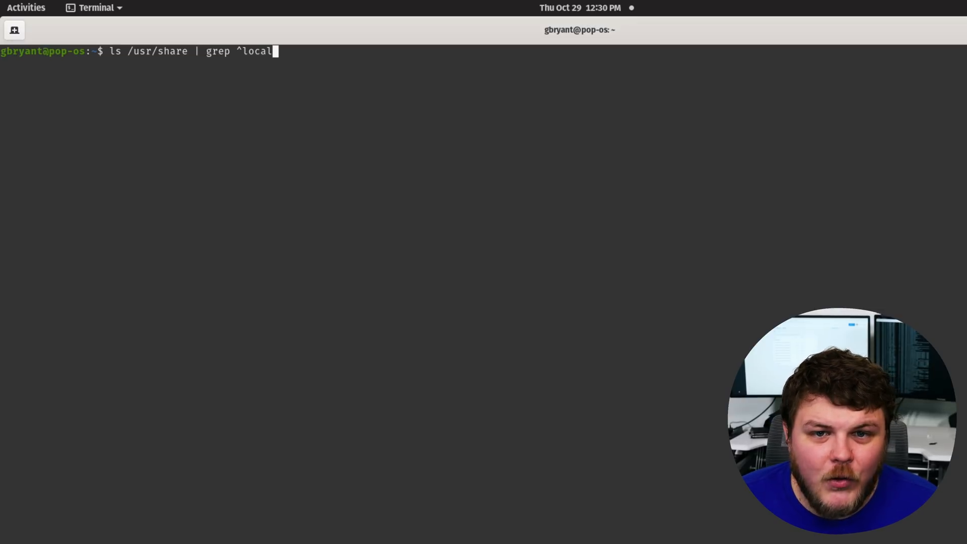
key(Return)
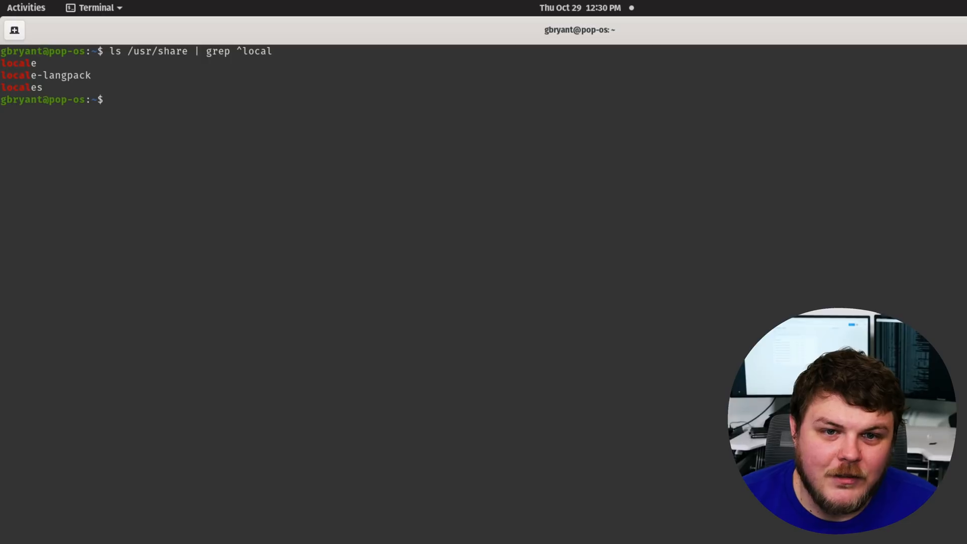
Step: Change the pattern to local$ so only aclocal, ending in local, is listed
key(Up)
key(Left)
key(Left)
key(Left)
key(BackSpace)
key(End)
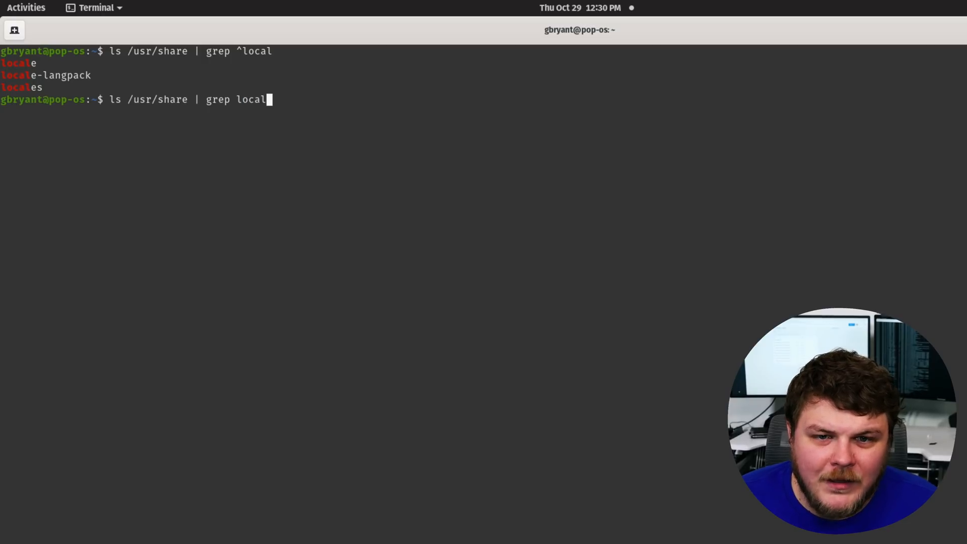
text($)
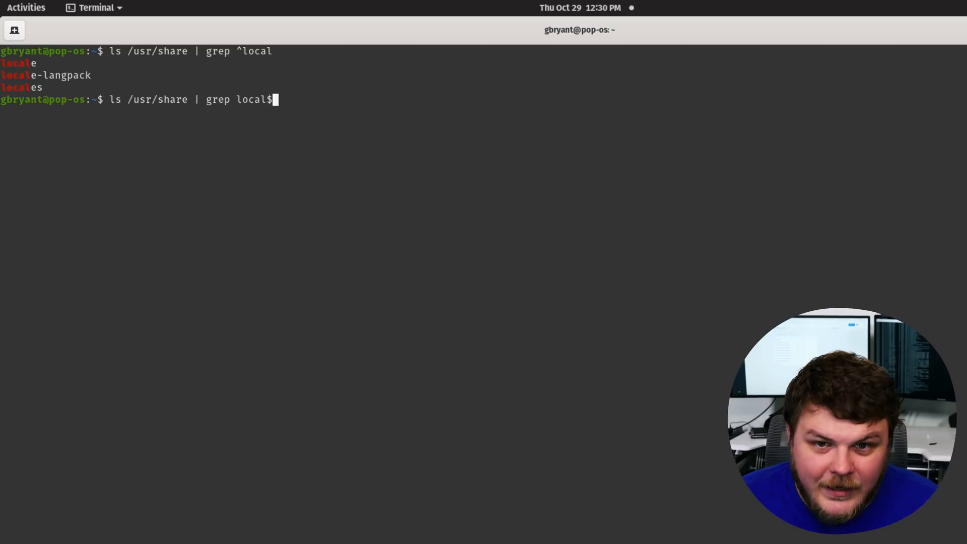
key(Return)
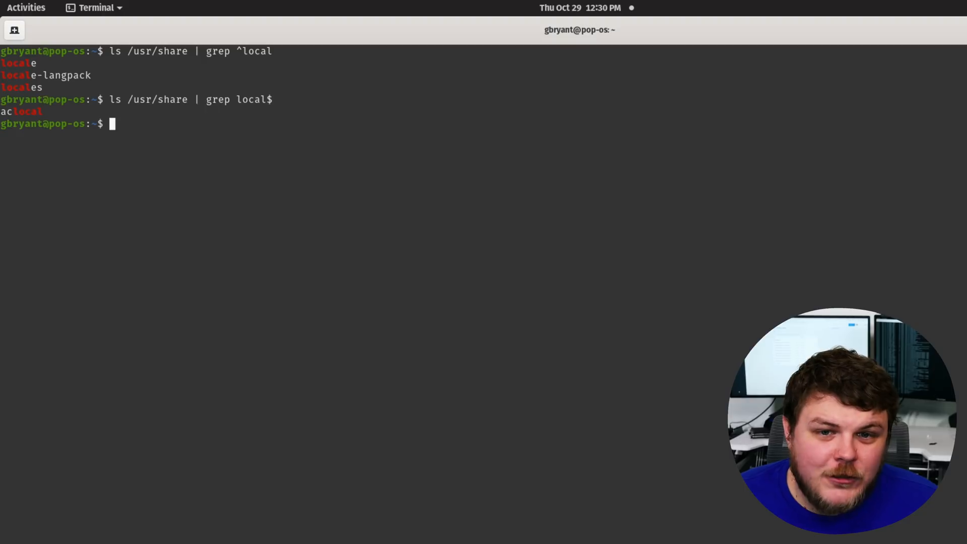
key(Up)
Step: Edit the recalled command into ls | grep .mkv$ to list the home folder's .mkv files
key(BackSpace)
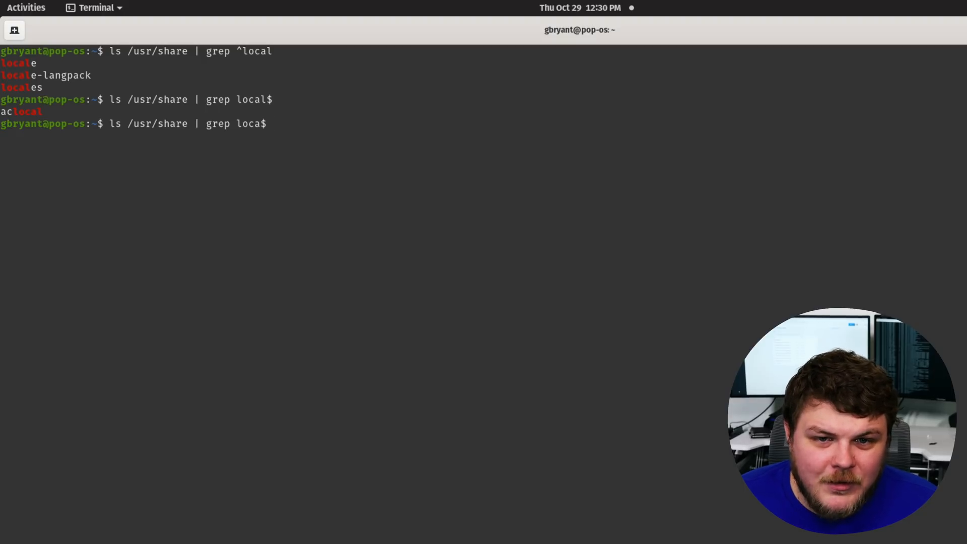
key(BackSpace)
key(BackSpace)
key(BackSpace)
text($)
key(Left)
key(Left)
key(Left)
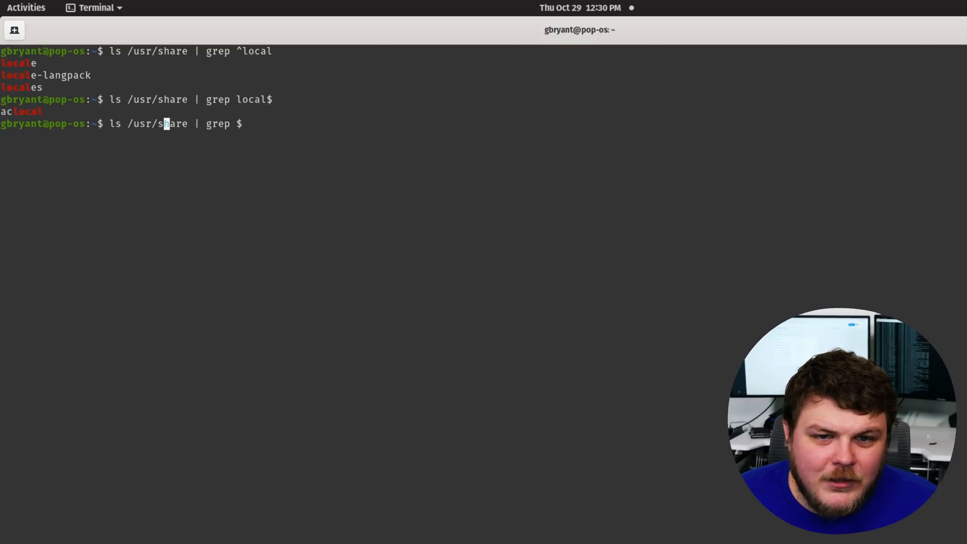
key(Right)
key(Right)
key(Right)
key(BackSpace)
key(BackSpace)
key(BackSpace)
key(BackSpace)
key(BackSpace)
key(BackSpace)
key(BackSpace)
key(BackSpace)
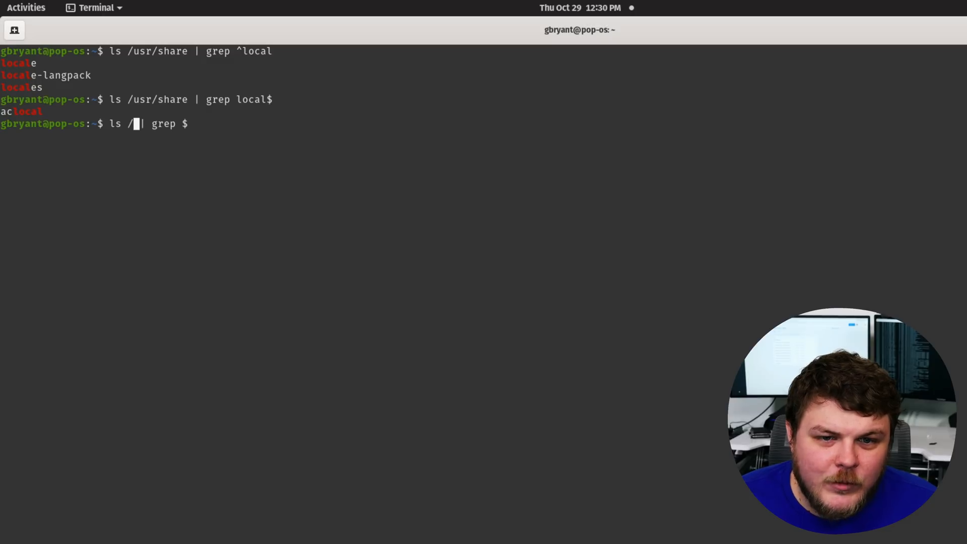
key(BackSpace)
key(BackSpace)
key(BackSpace)
key(End)
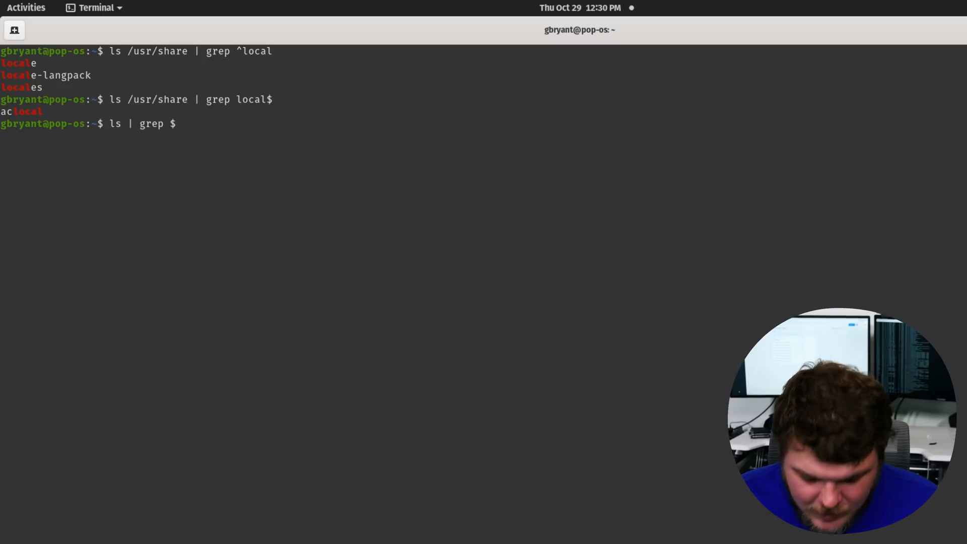
key(Left)
text(.)
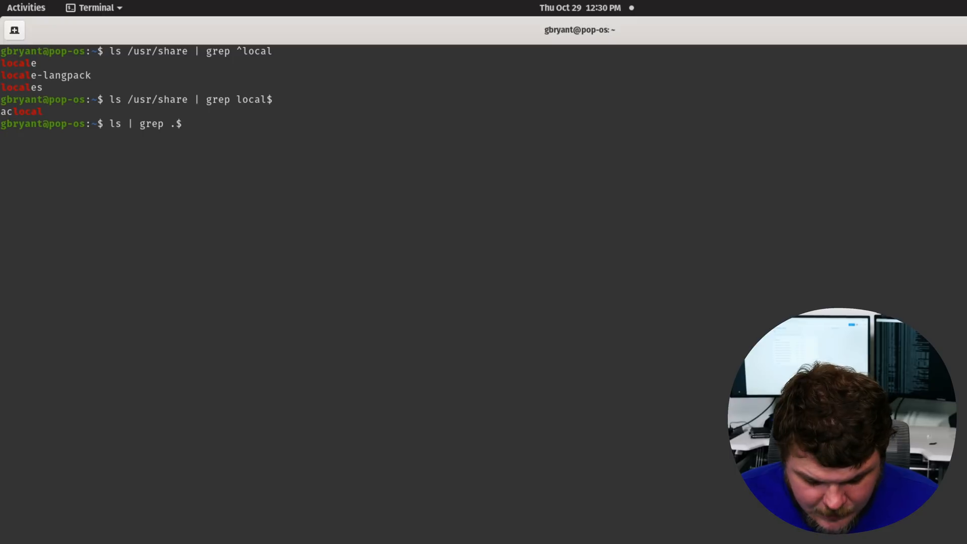
text(mk)
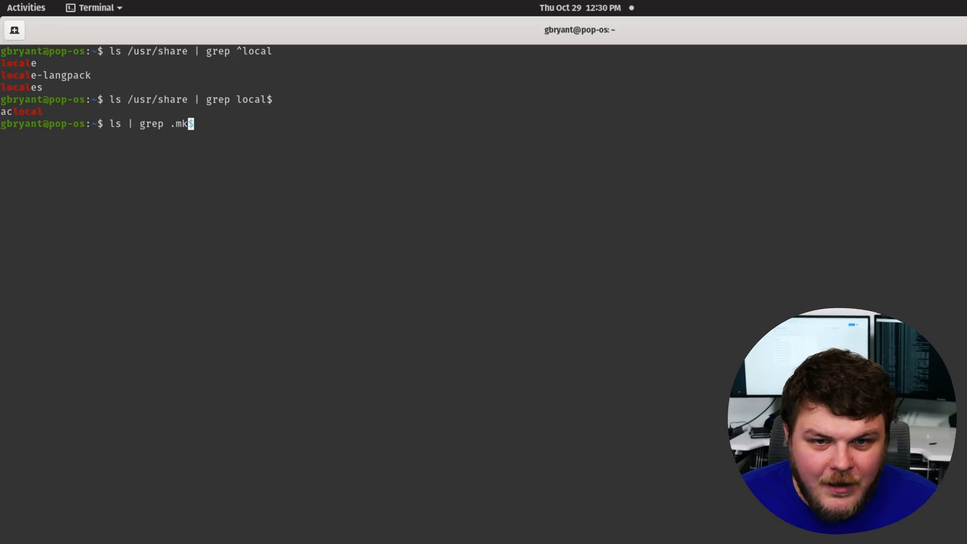
text(v)
key(Return)
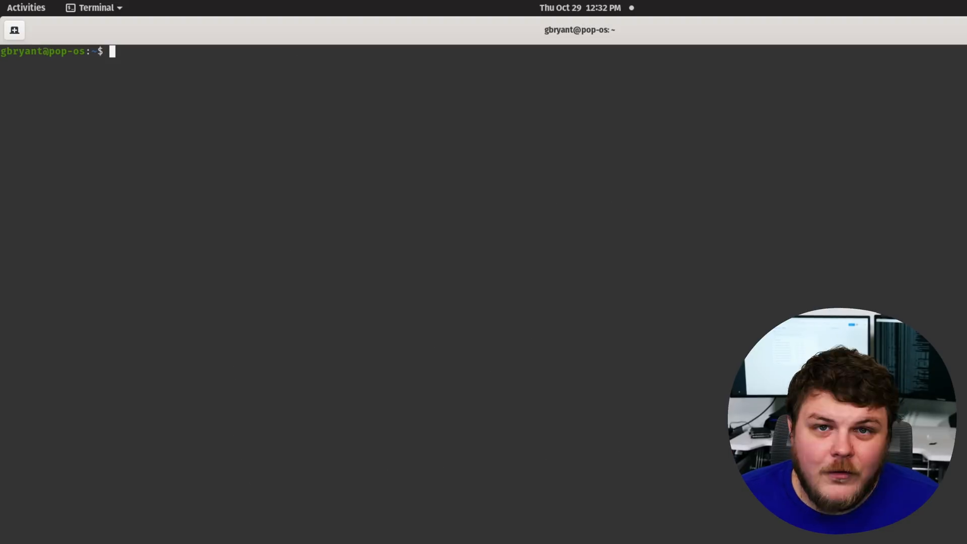
text(ls |)
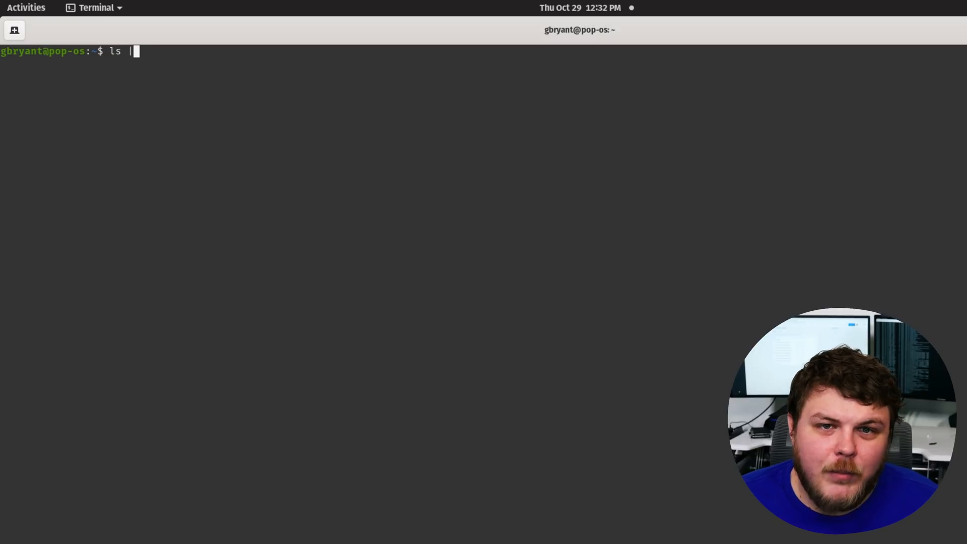
text( grep)
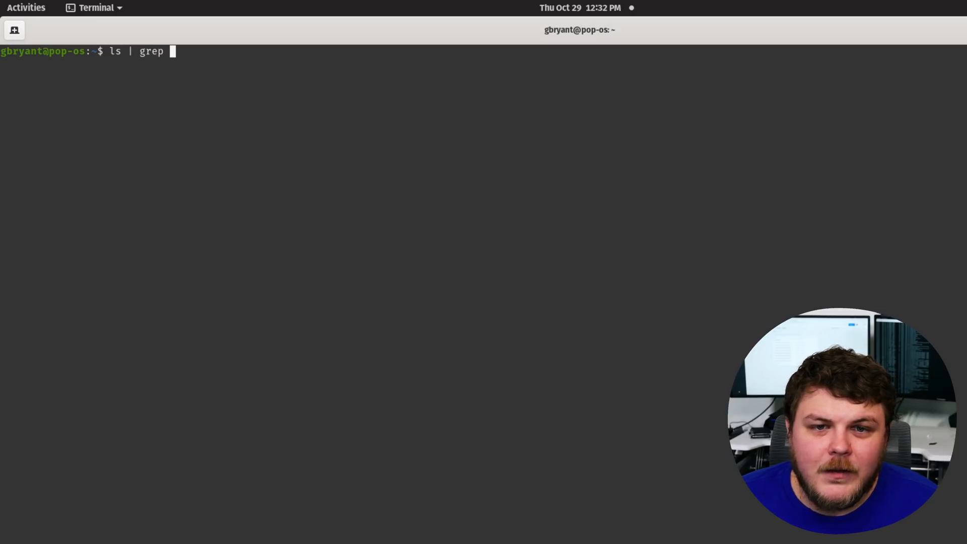
text( ^Do )
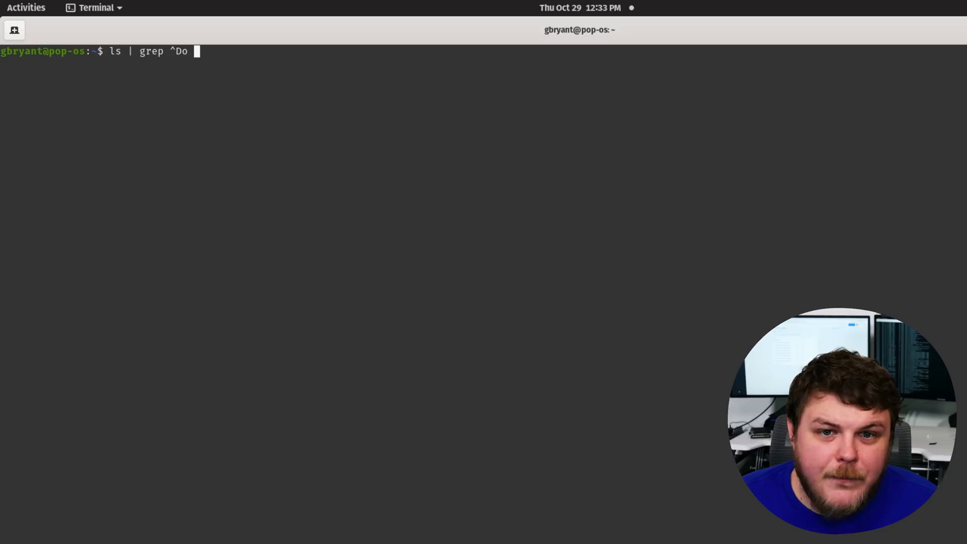
text(| wc -)
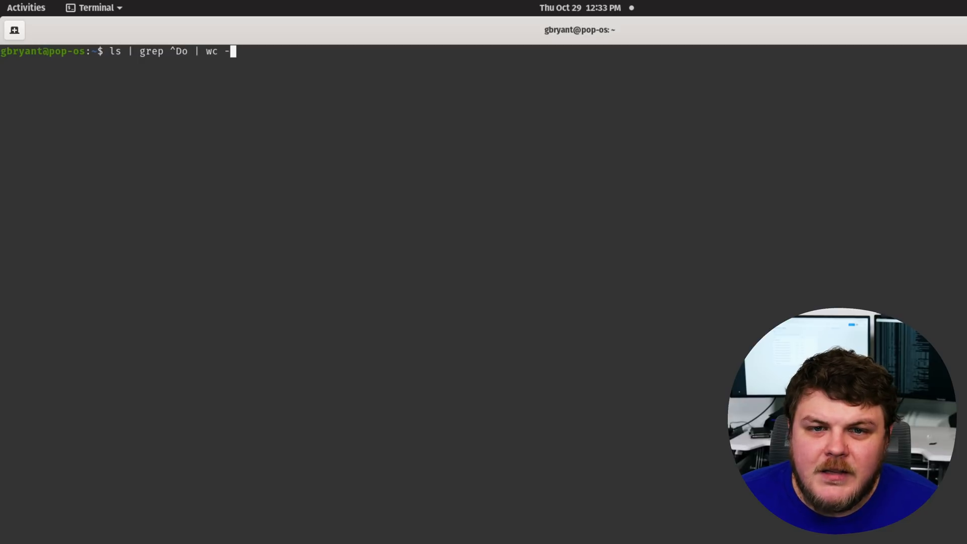
text(l)
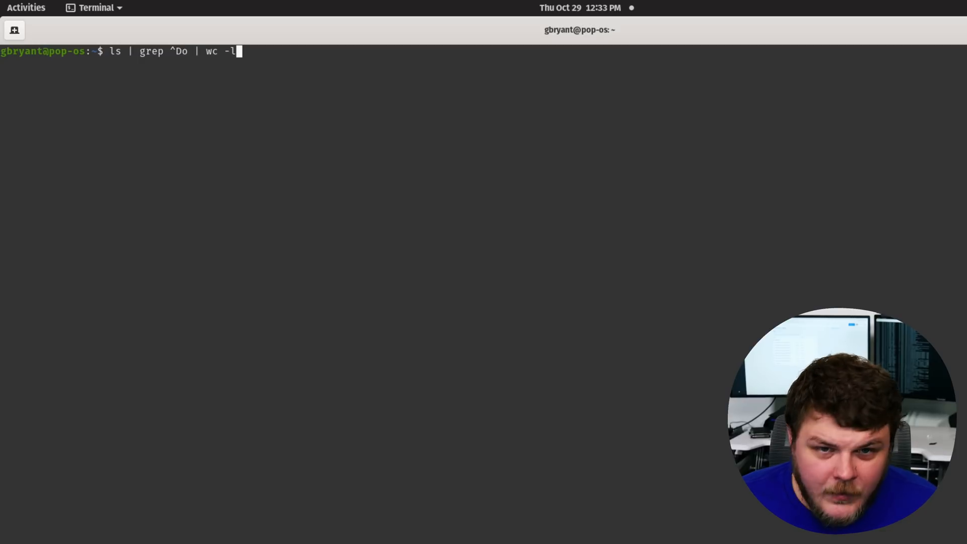
Step: Count the home folder entries beginning with Do via grep ^Do | wc -l, giving 2
key(Return)
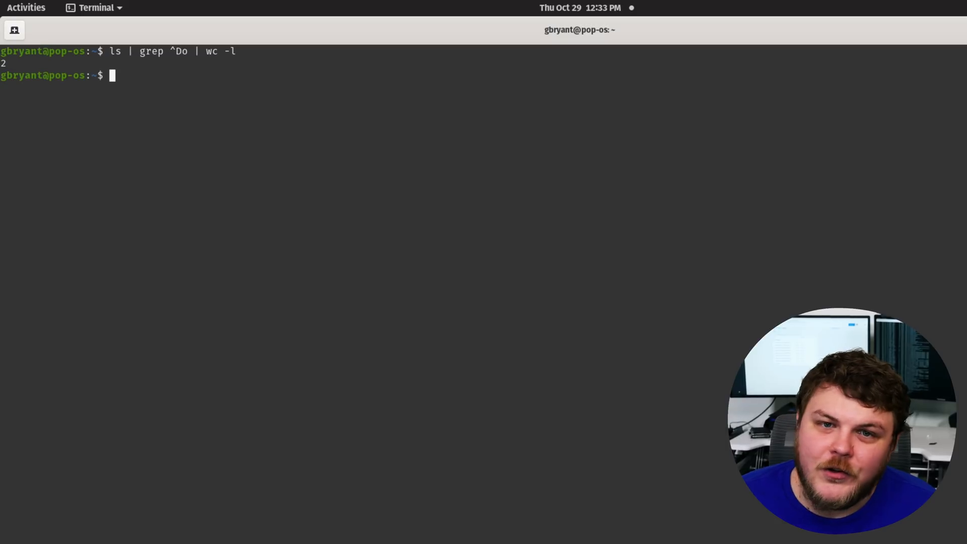
key(Up)
key(Down)
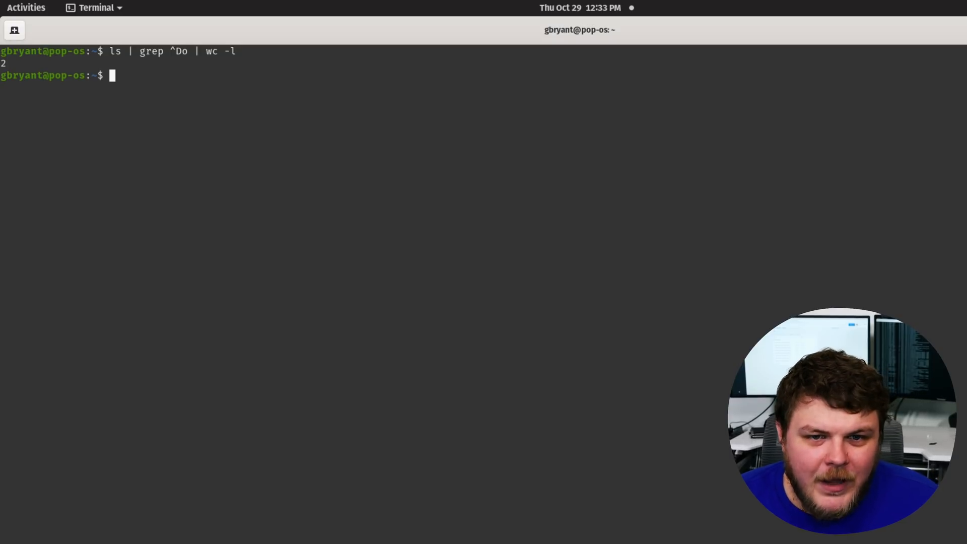
key(Up)
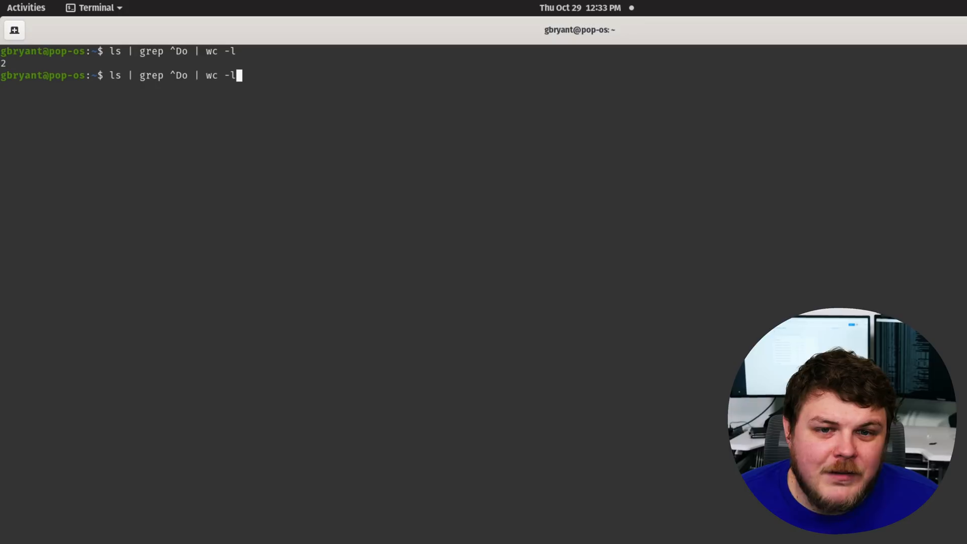
Step: Drop the wc -l stage so grep ^Do lists Documents and Downloads
key(Up)
key(Down)
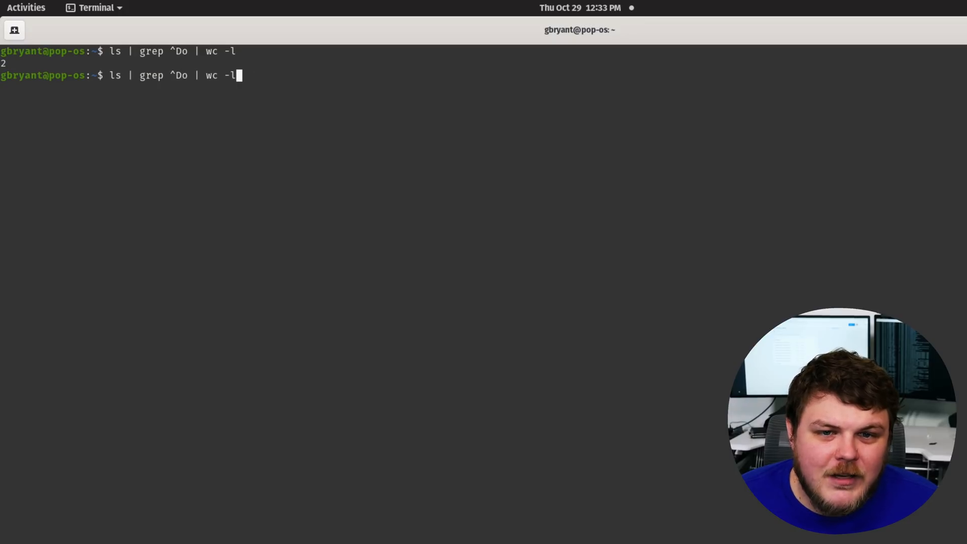
key(BackSpace)
key(BackSpace)
key(BackSpace)
key(BackSpace)
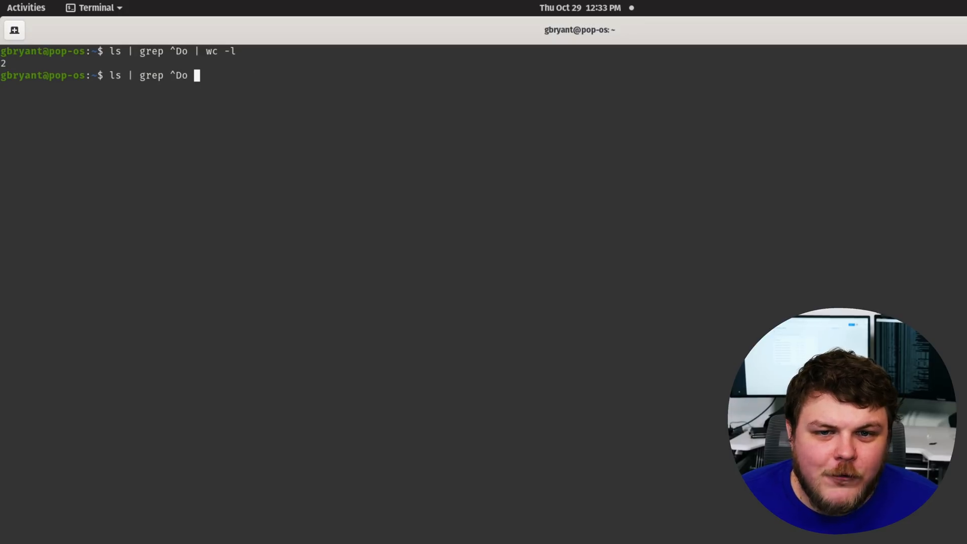
key(Return)
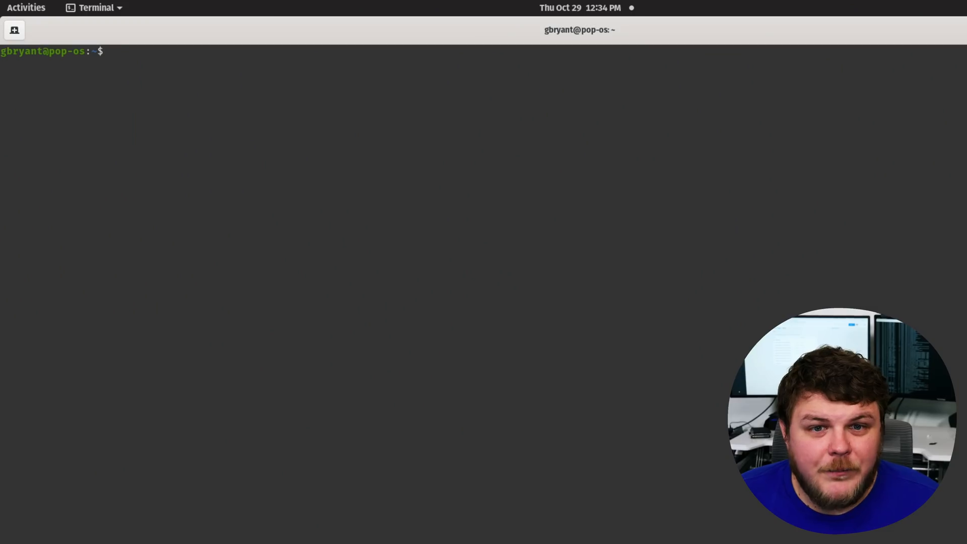
text(ps )
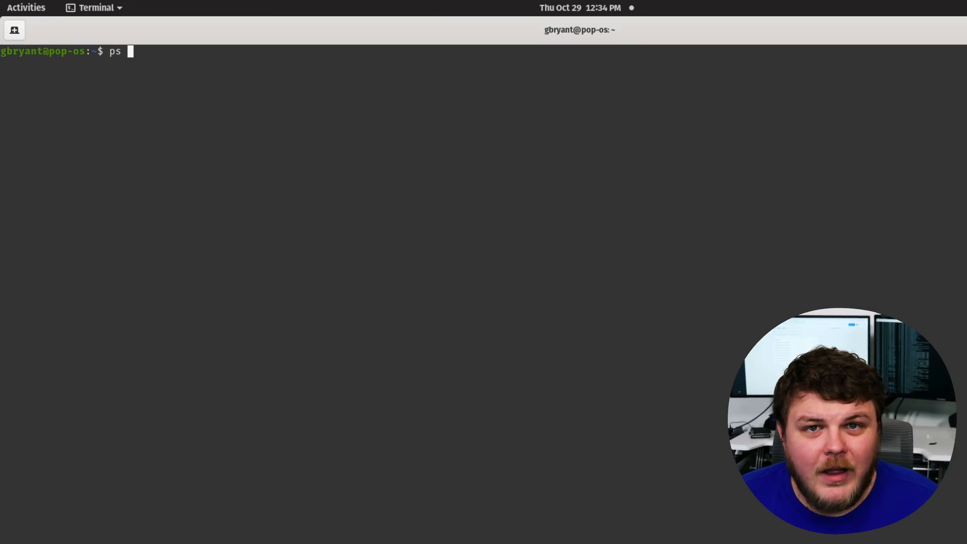
text(aux)
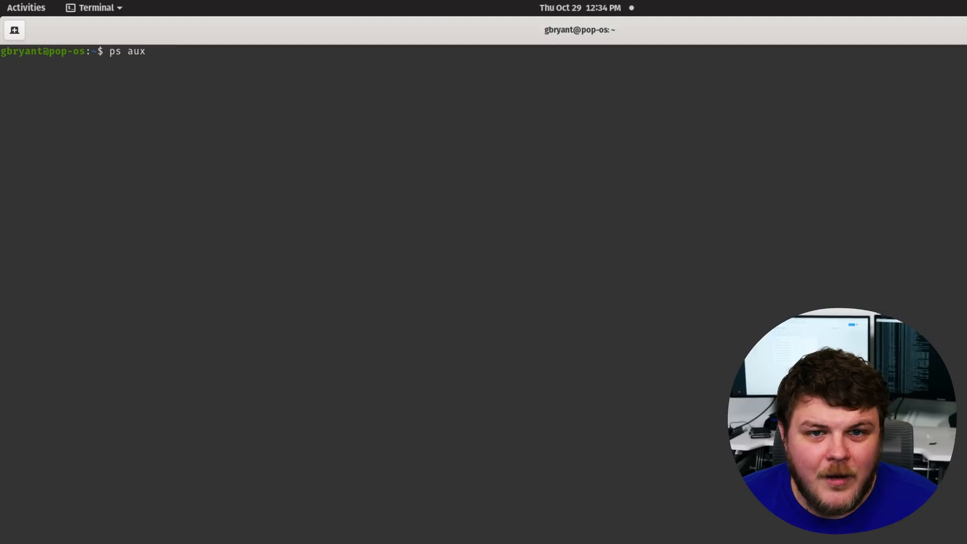
Step: Run ps aux to list all running processes, then switch the terminal to fullscreen
key(Return)
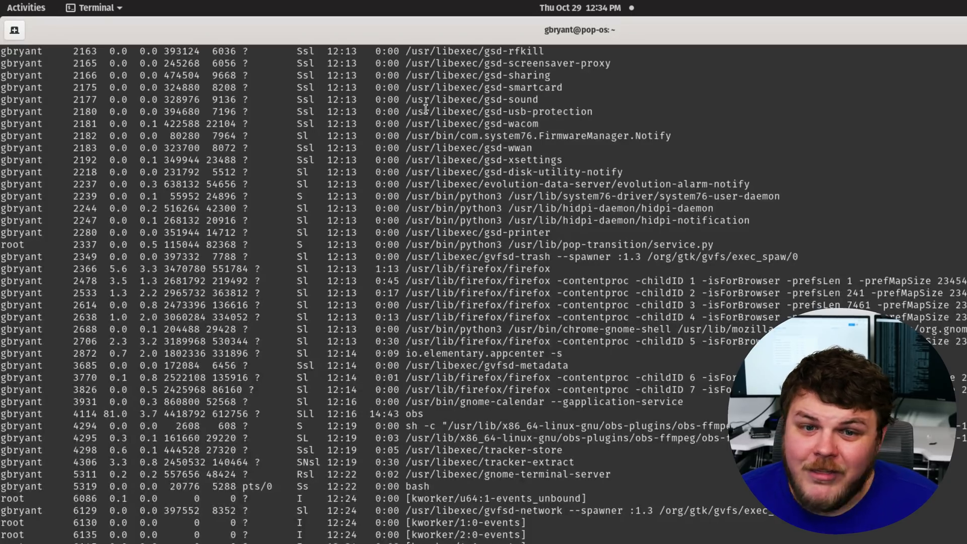
scroll(425, 227, up, 5)
scroll(377, 265, up, 5)
scroll(302, 303, up, 5)
scroll(227, 377, up, 5)
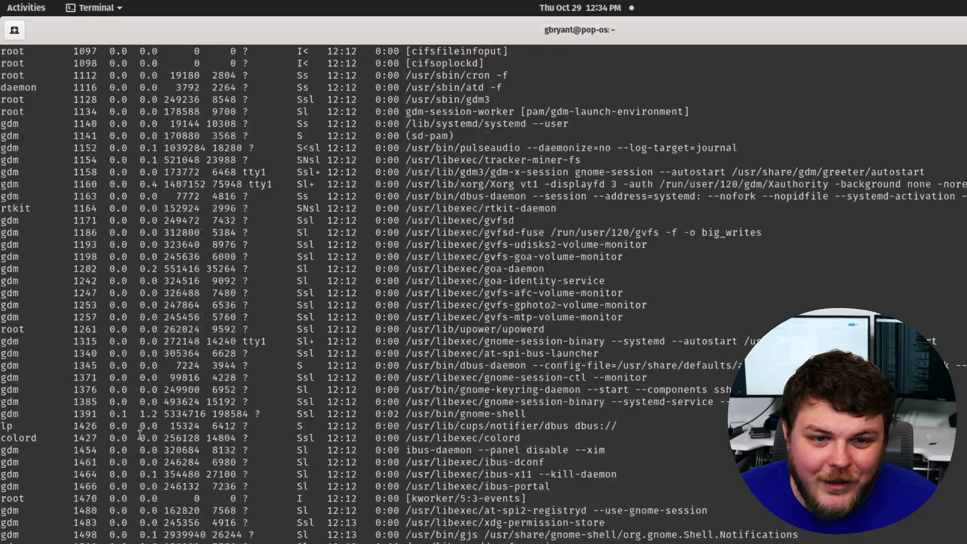
scroll(140, 434, up, 5)
scroll(114, 378, up, 5)
scroll(91, 340, up, 5)
scroll(81, 325, up, 3)
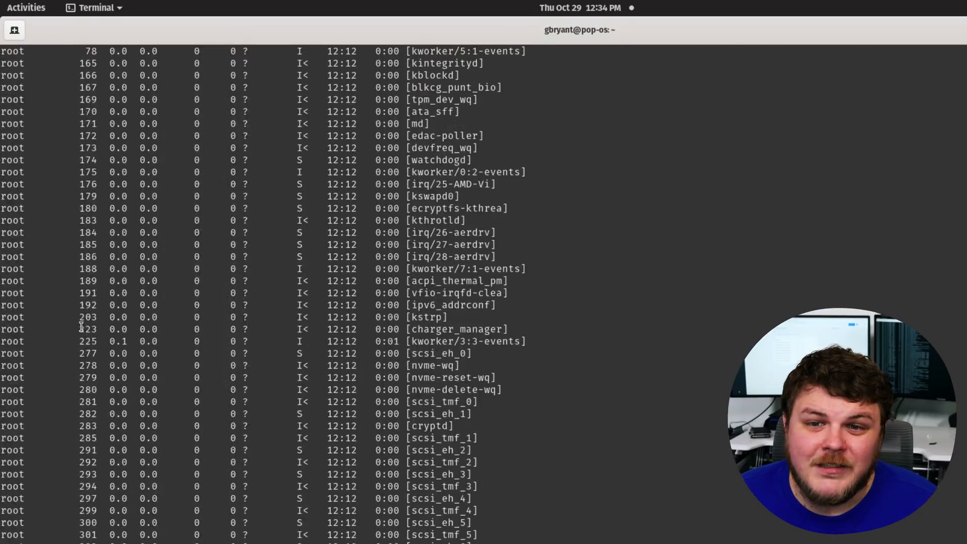
scroll(81, 325, up, 5)
scroll(85, 317, up, 5)
scroll(88, 306, up, 2)
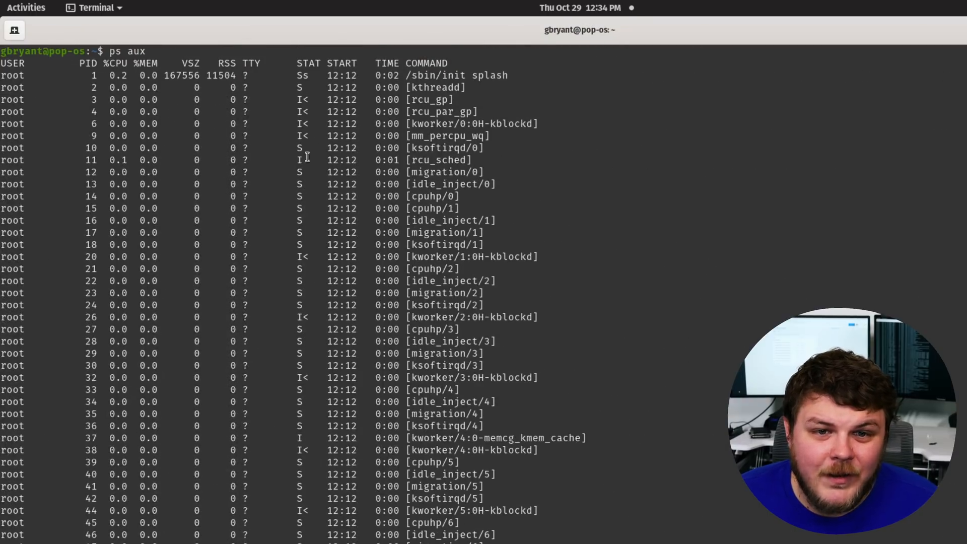
scroll(306, 156, down, 5)
scroll(306, 157, down, 3)
scroll(306, 156, down, 8)
scroll(305, 157, down, 8)
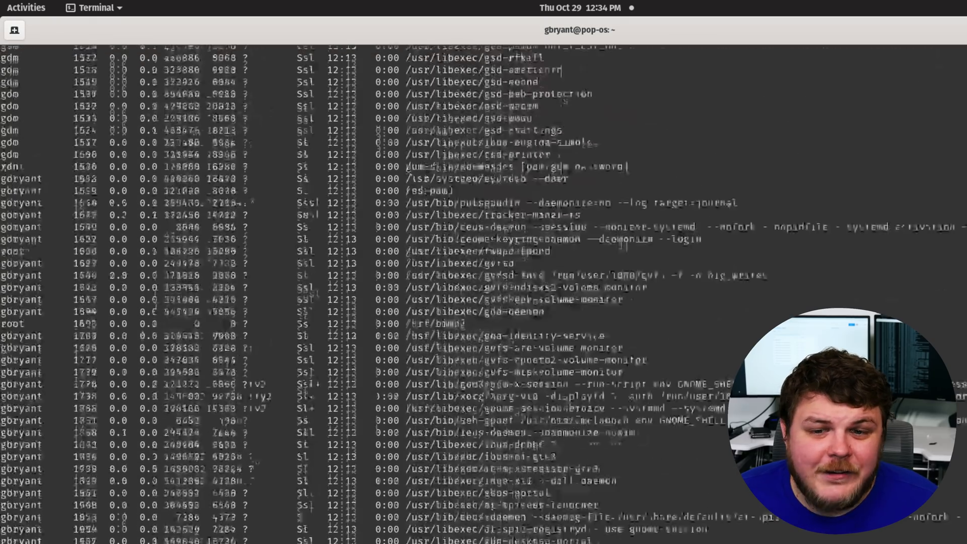
scroll(306, 157, down, 6)
scroll(306, 156, down, 6)
scroll(306, 156, up, 3)
scroll(306, 156, down, 2)
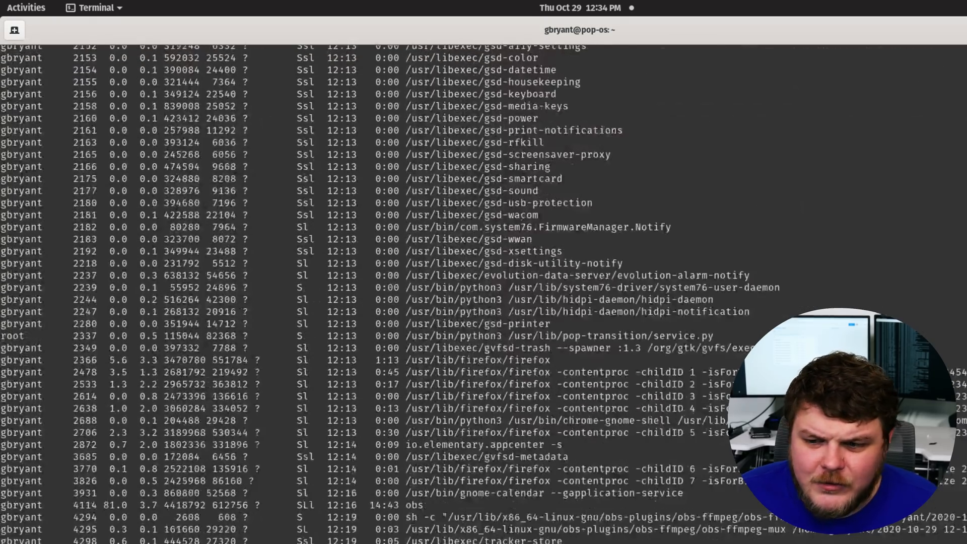
scroll(306, 156, down, 3)
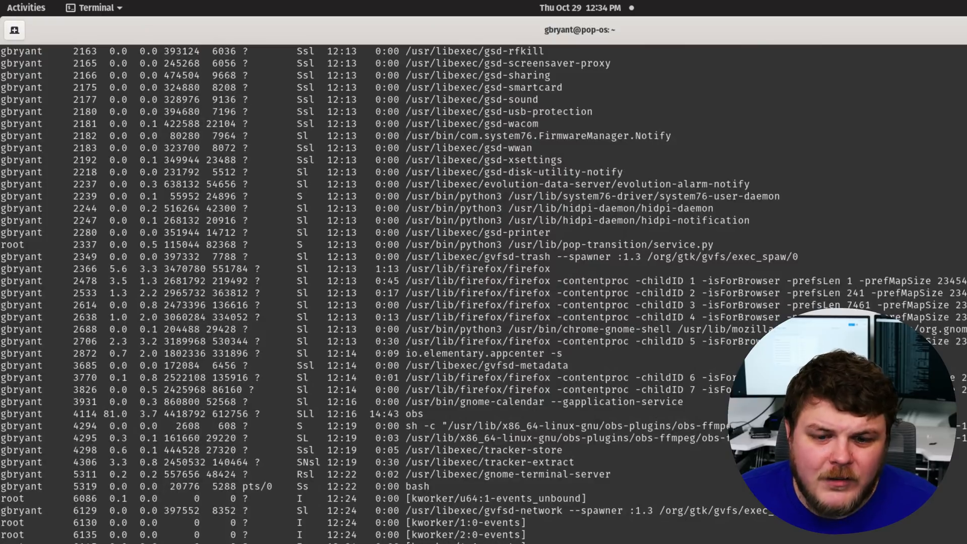
key(F11)
text(ps ax)
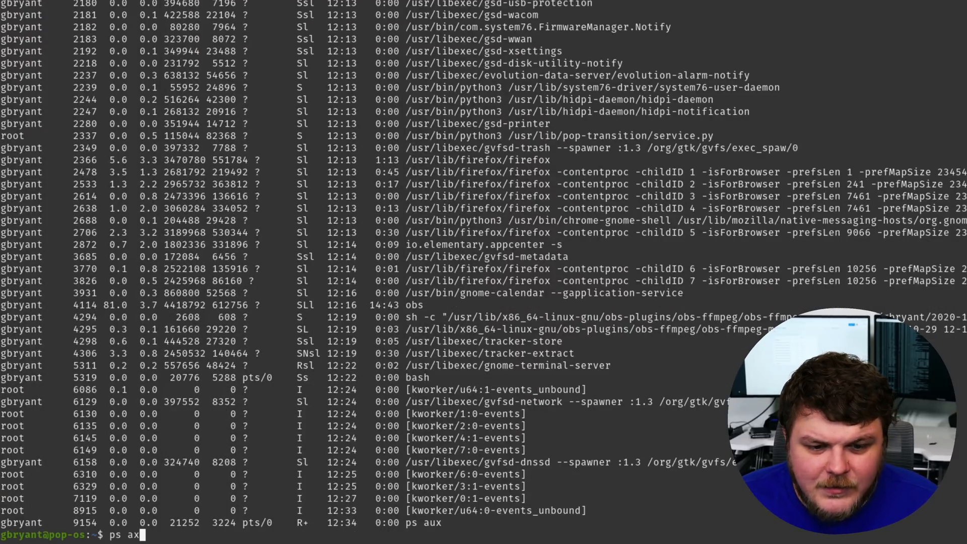
text(u | grep)
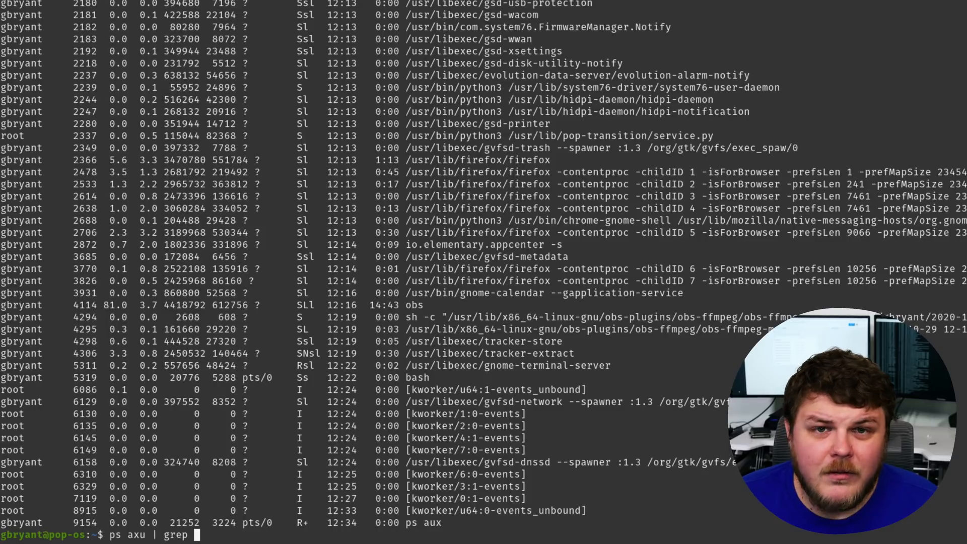
text(firefox)
Step: Grep ps axu for firefox processes, then pipe into wc -l to count 9 of them
key(Return)
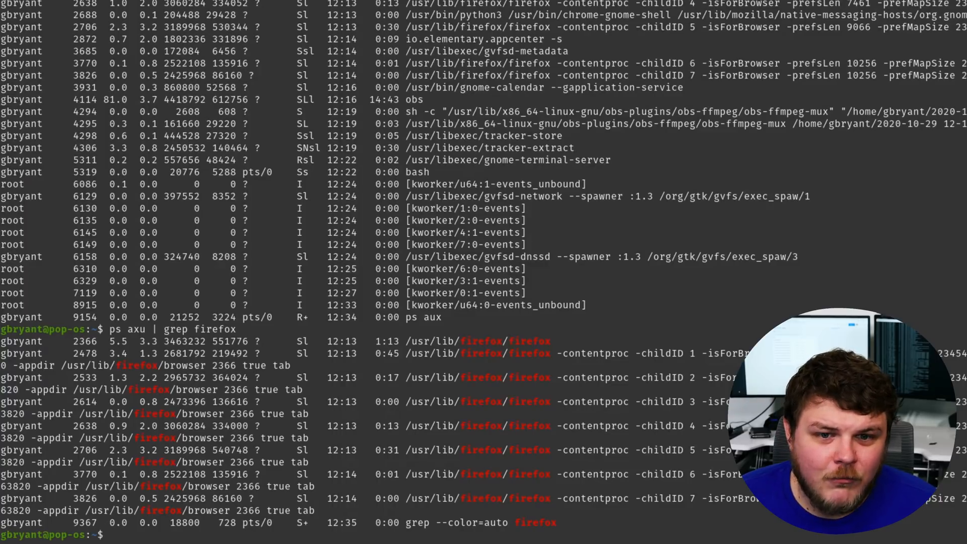
key(Up)
text(|)
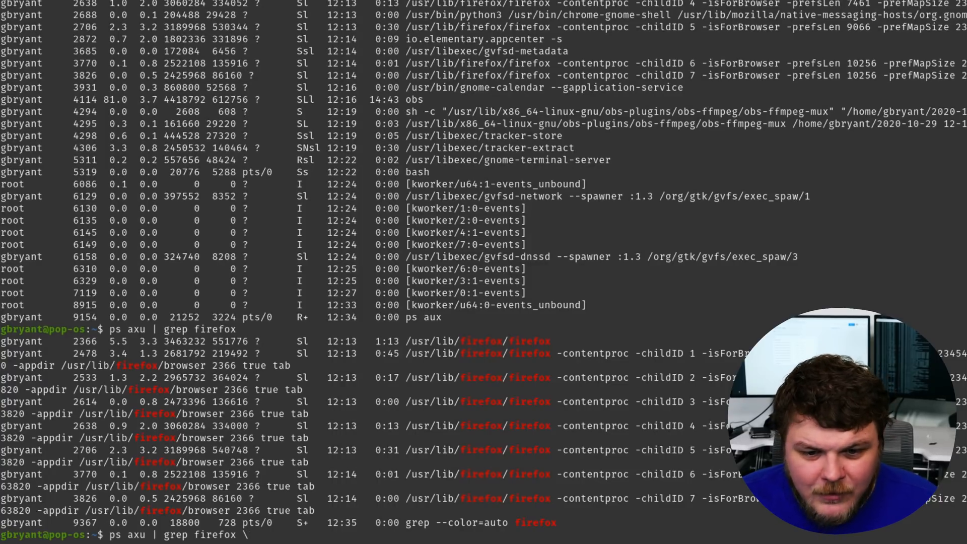
text( c -l)
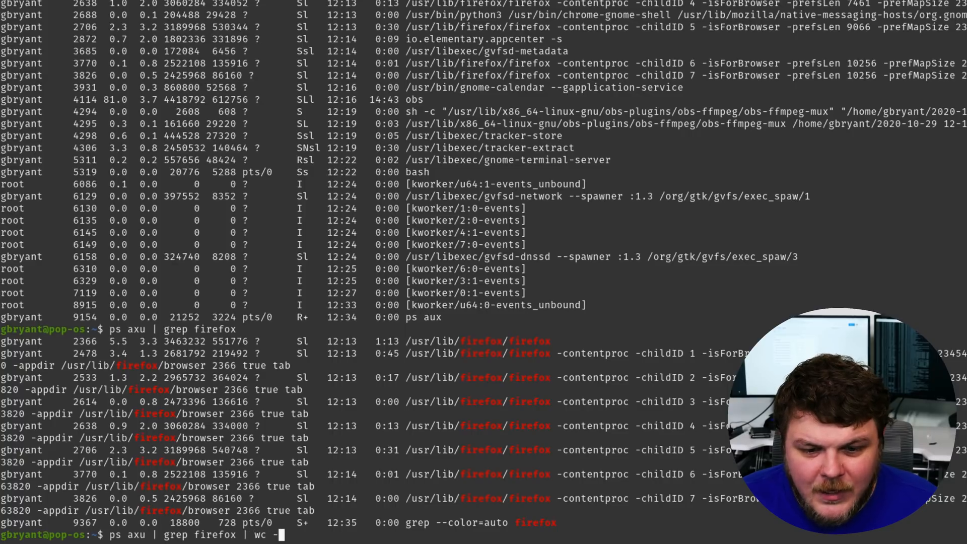
key(Return)
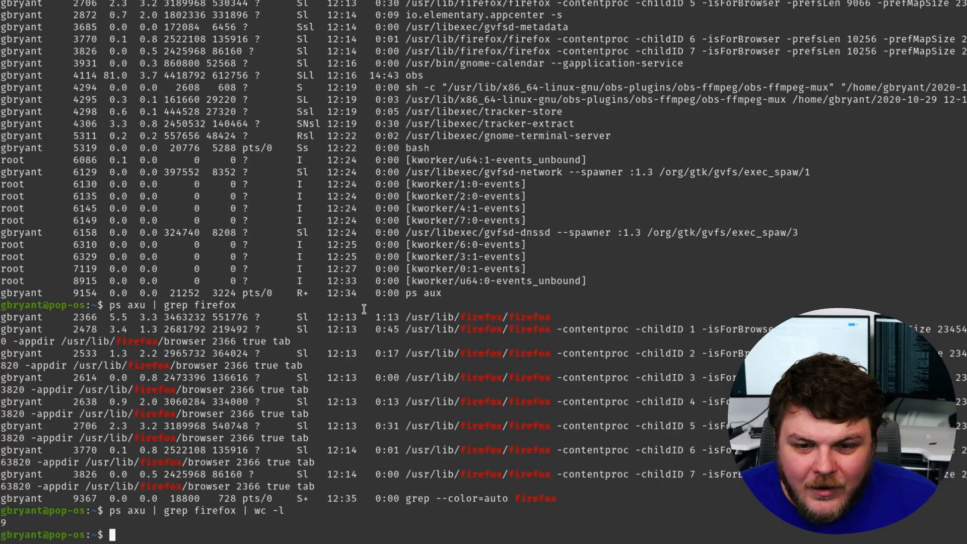
mouse_move(406, 318)
mouse_down()
mouse_move(534, 472)
mouse_move(554, 476)
mouse_up()
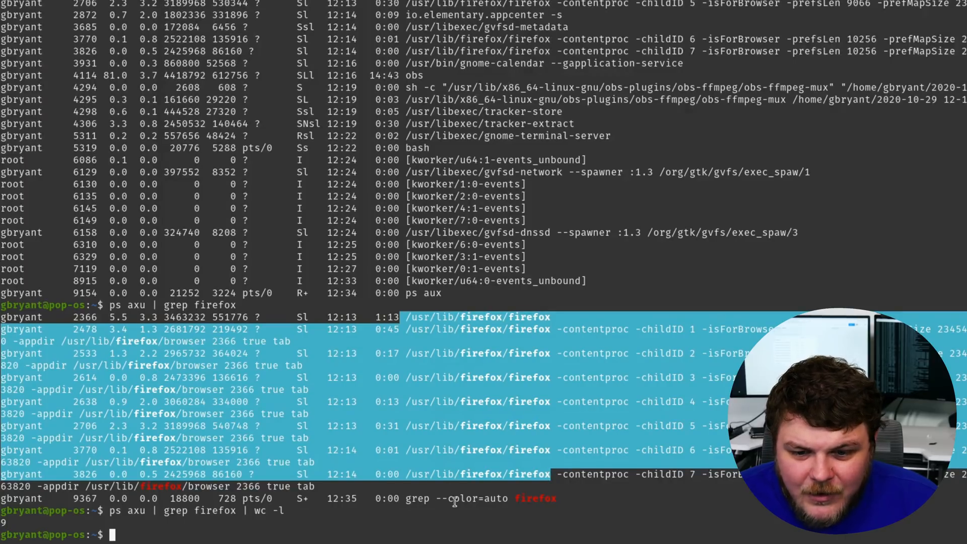
drag(403, 499, 558, 499)
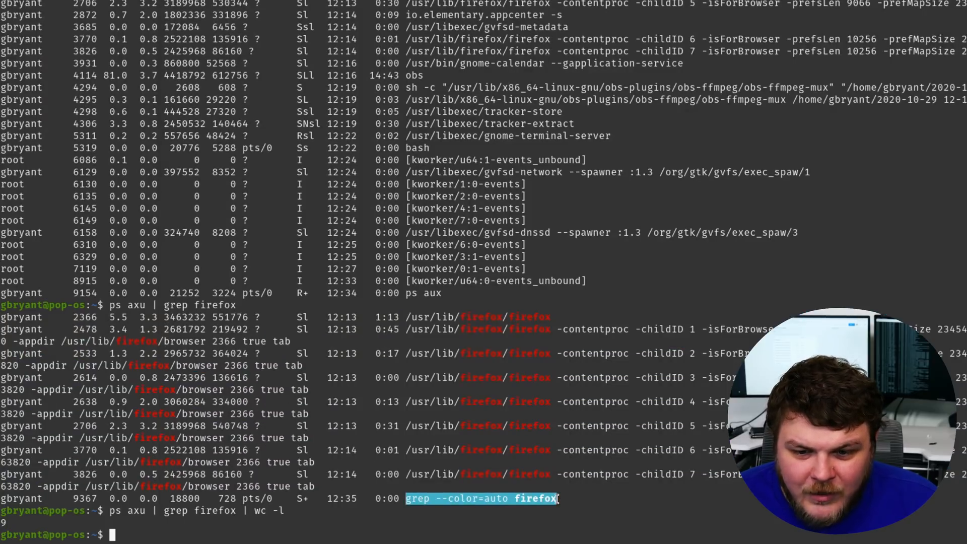
click(495, 499)
double_click(547, 498)
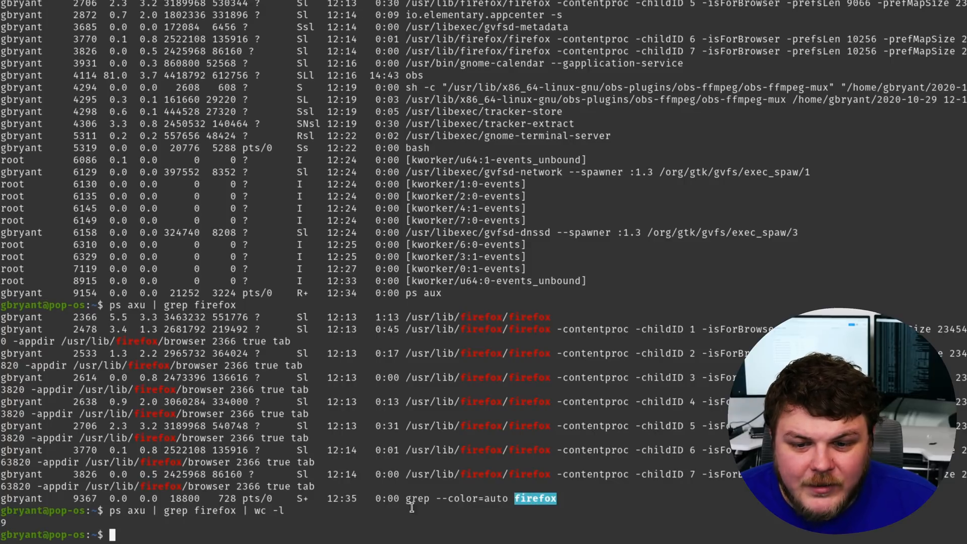
double_click(415, 499)
double_click(538, 498)
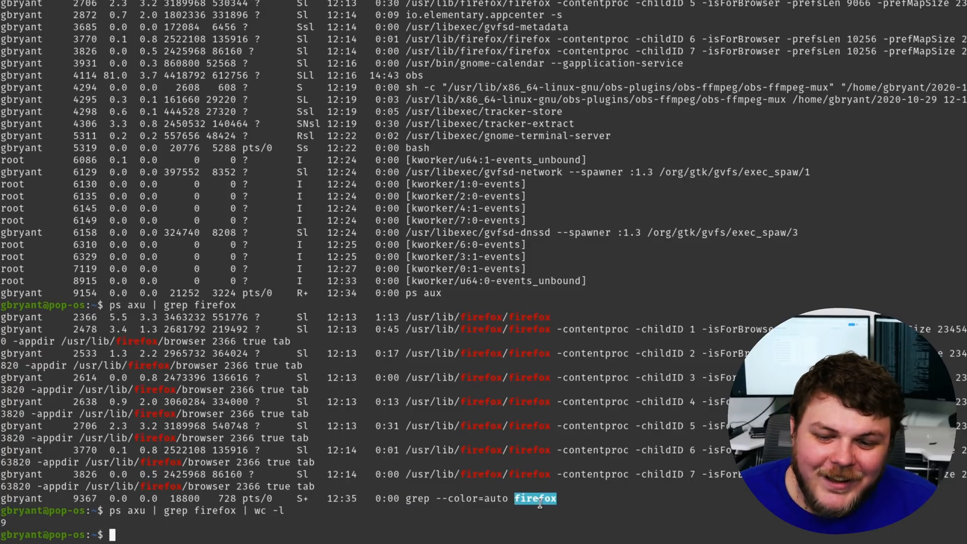
triple_click(3, 523)
click(3, 520)
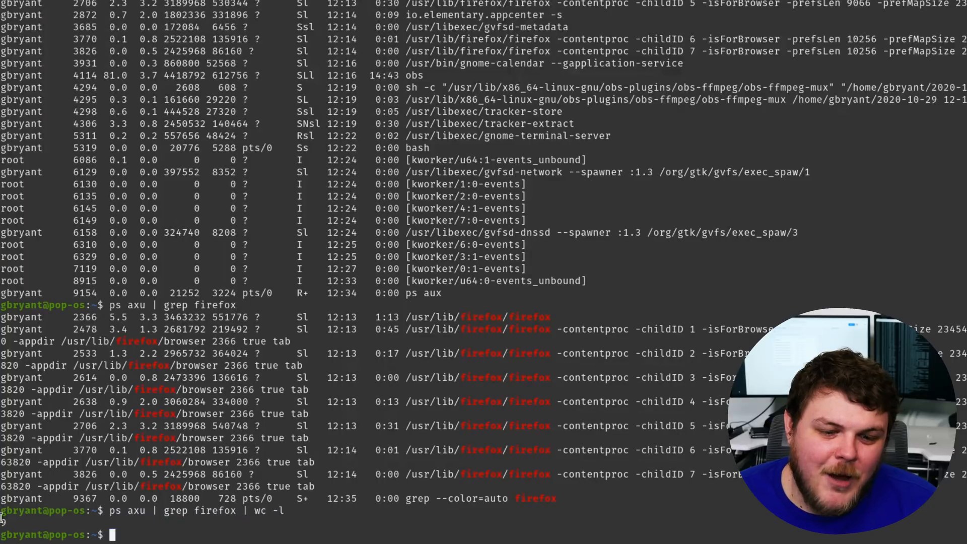
triple_click(11, 520)
click(315, 539)
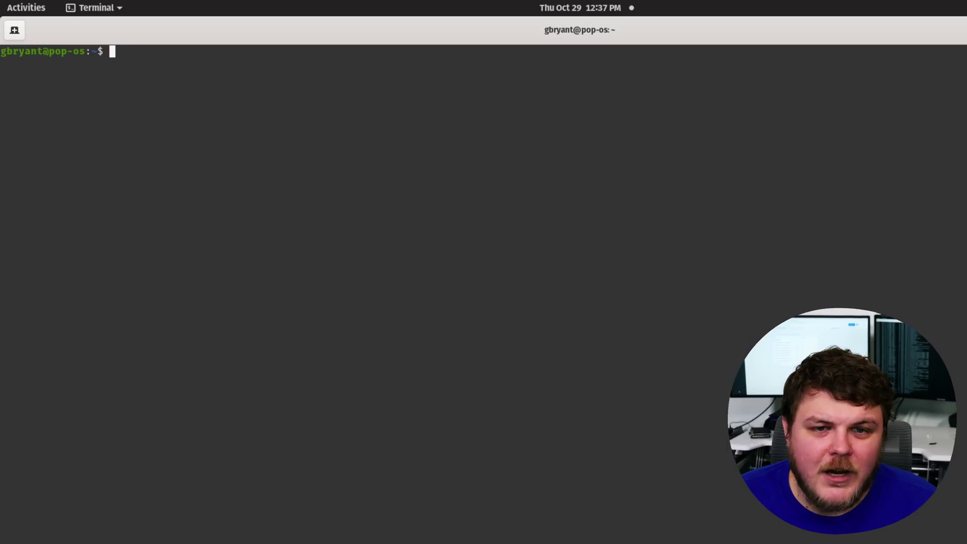
text(cat )
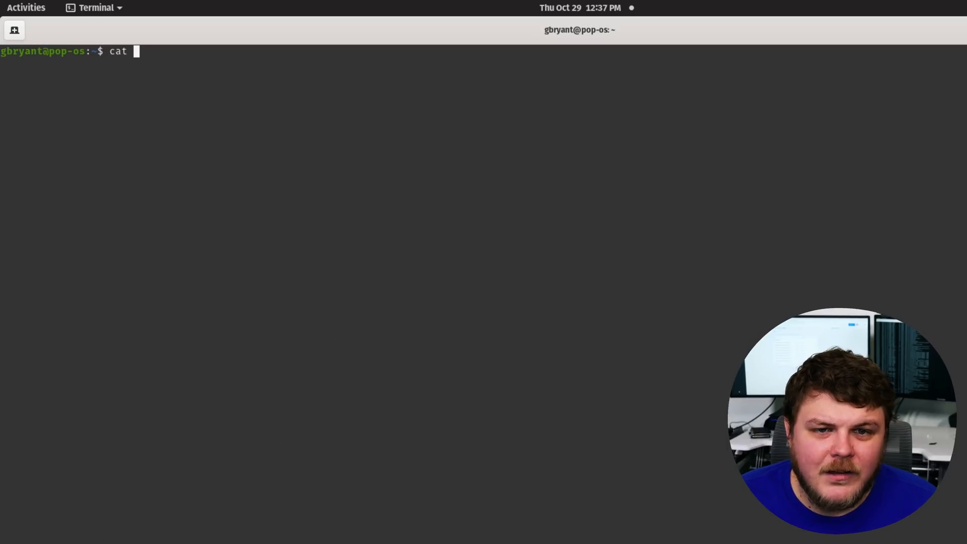
text(list.txt)
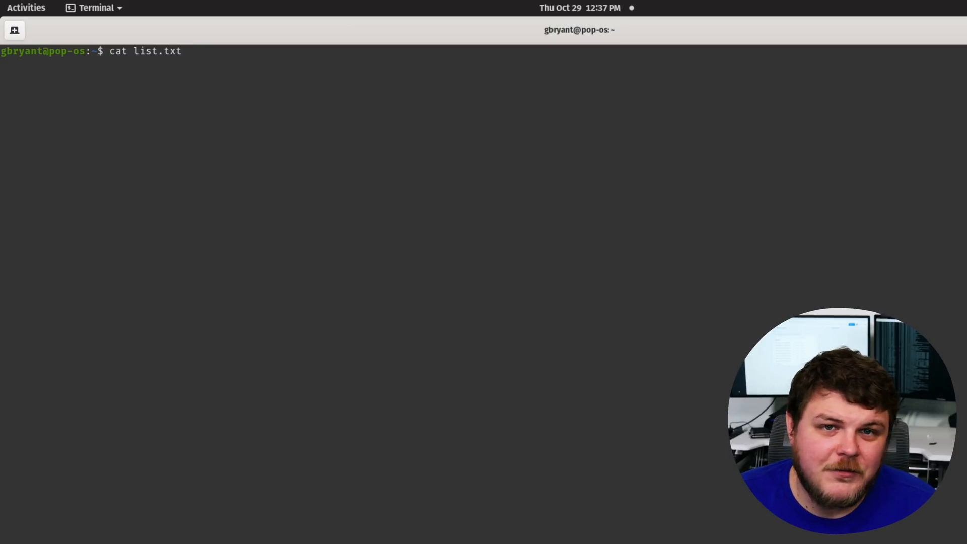
Step: Cat list.txt to show the saved home folder listing
key(Return)
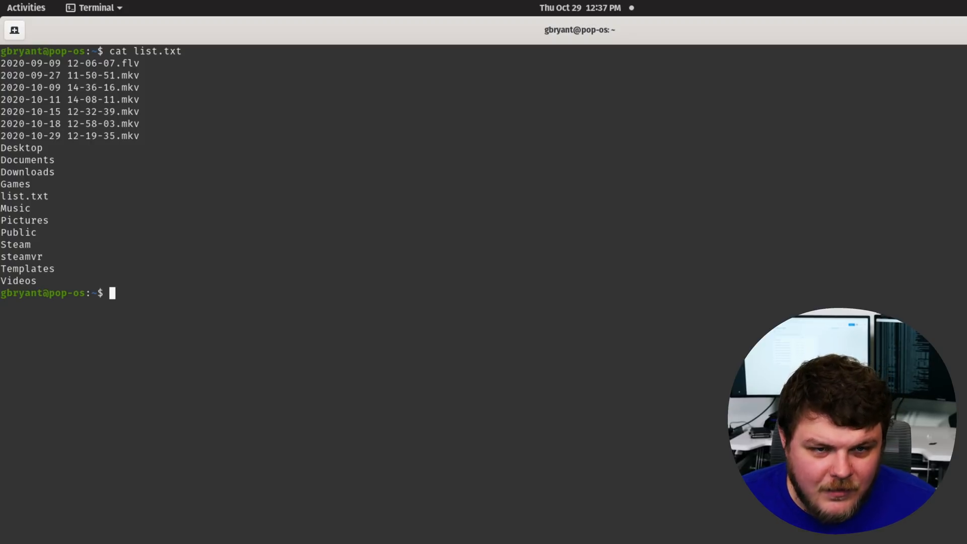
text(ls /usr/share> l)
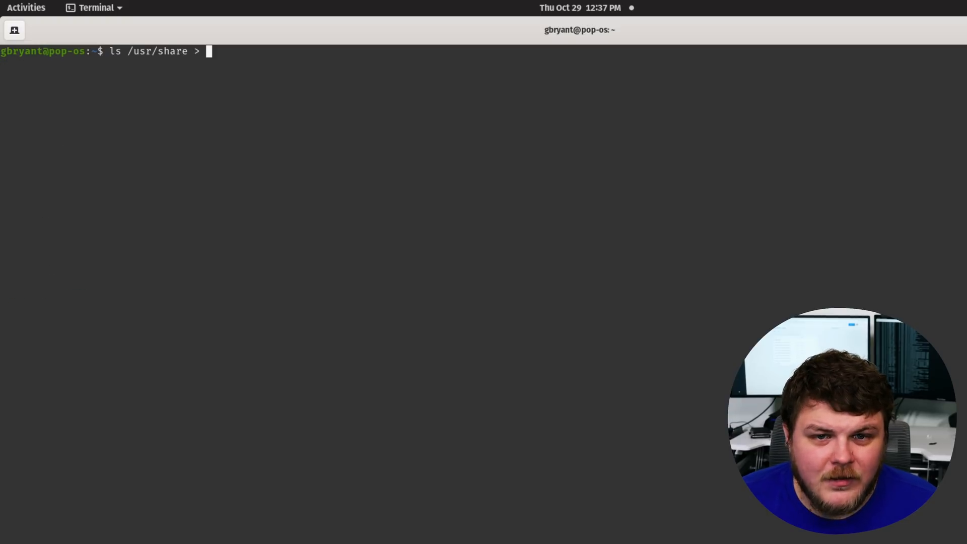
text(is)
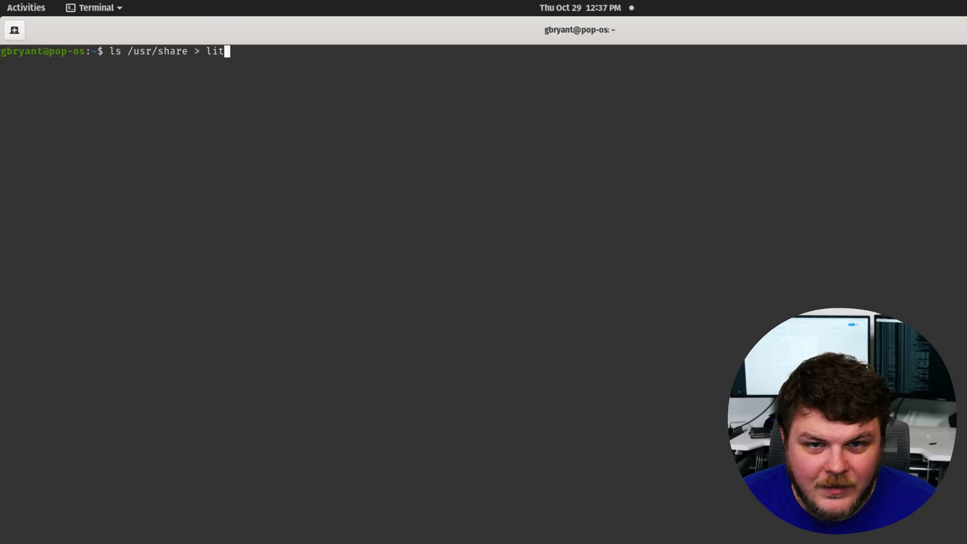
text(t.txt)
Step: Redirect the /usr/share listing into list.txt and print its new contents fullscreen
key(Return)
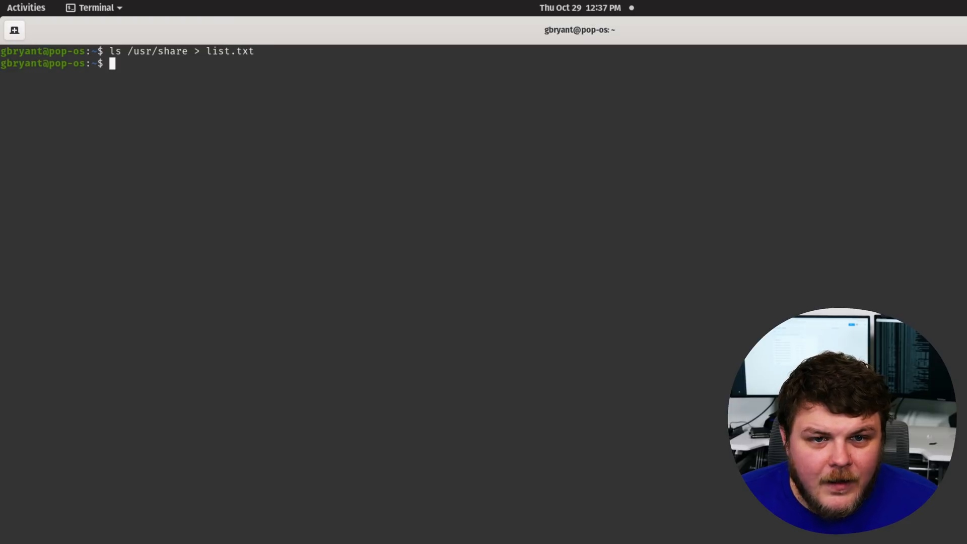
text(cat)
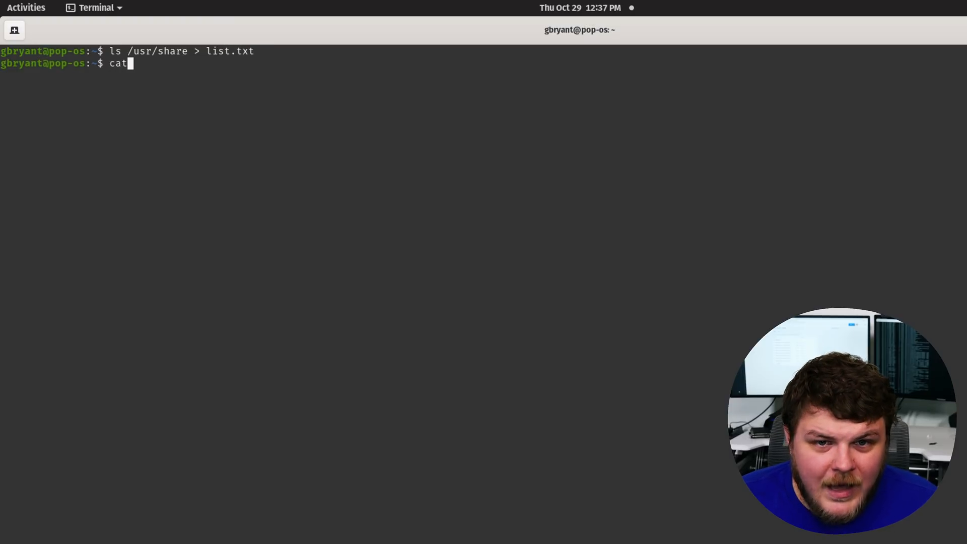
text( list.x)
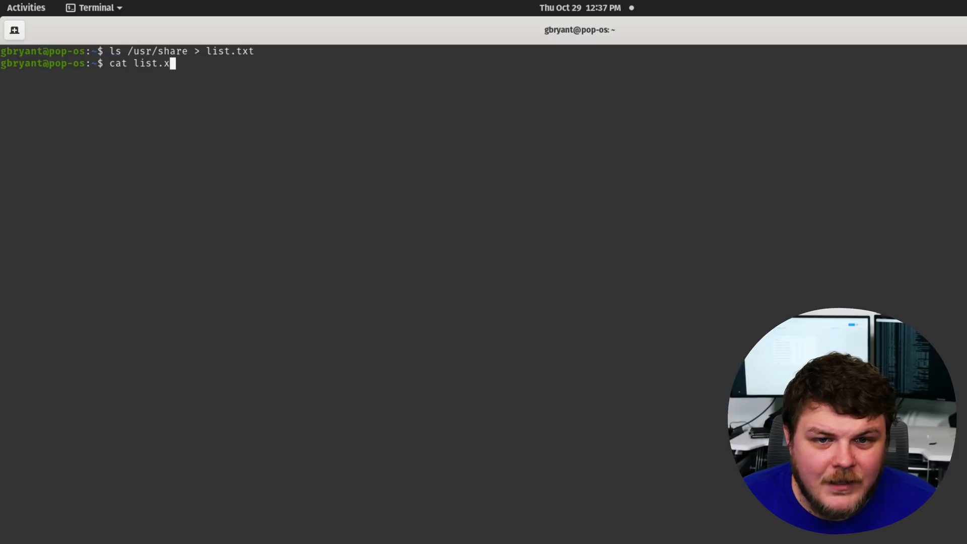
text(xt)
key(Return)
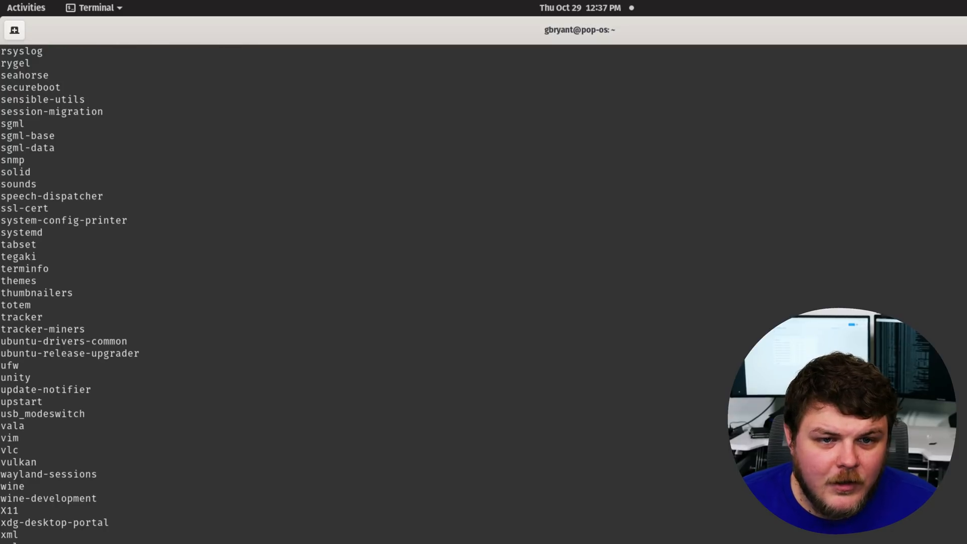
scroll(302, 273, up, 5)
scroll(302, 272, up, 5)
scroll(303, 272, up, 5)
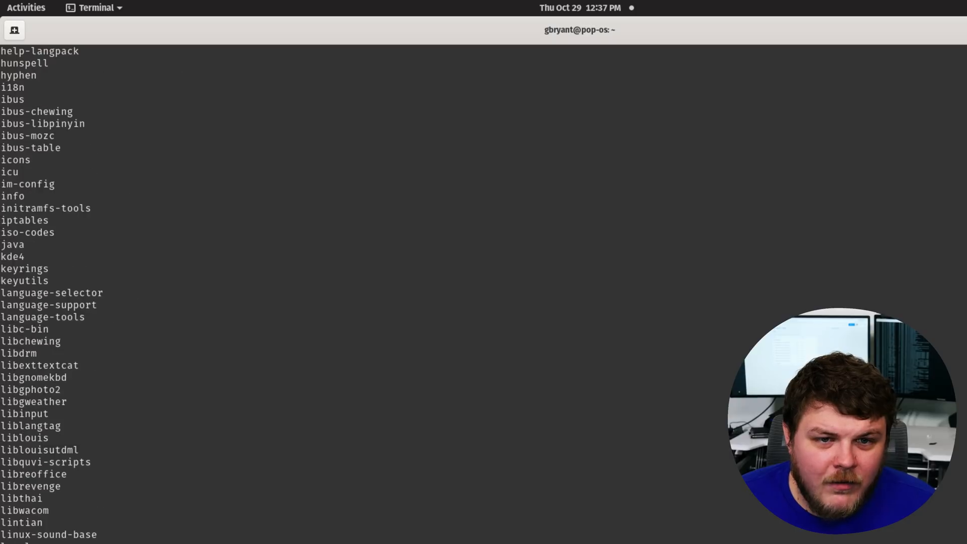
scroll(302, 273, up, 5)
scroll(302, 273, up, 5)
scroll(302, 272, up, 5)
scroll(303, 272, down, 5)
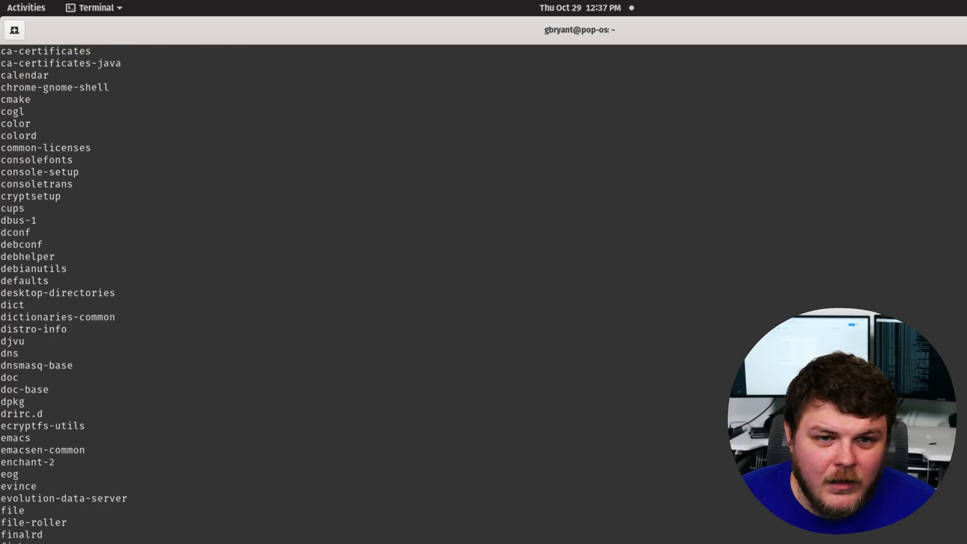
scroll(302, 272, down, 5)
scroll(302, 272, down, 10)
key(F11)
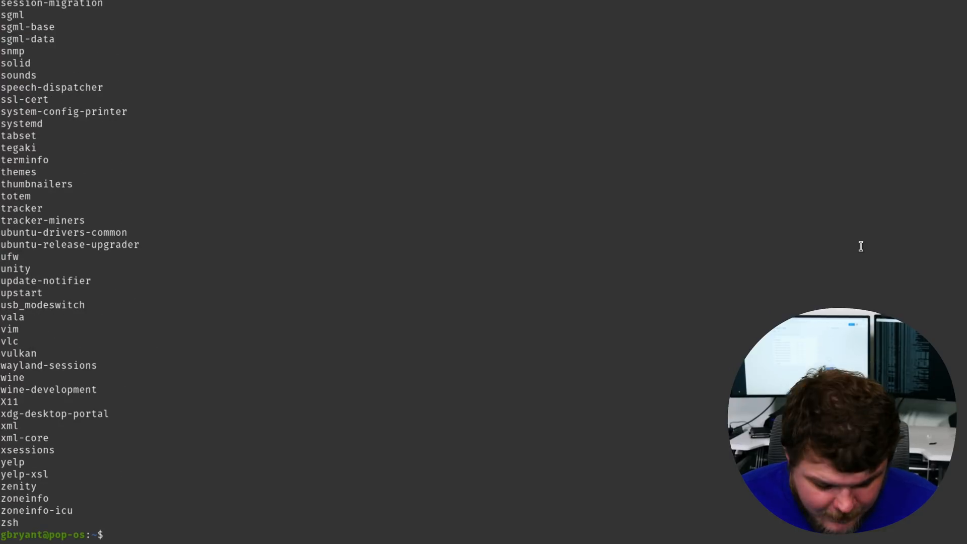
text(cat l)
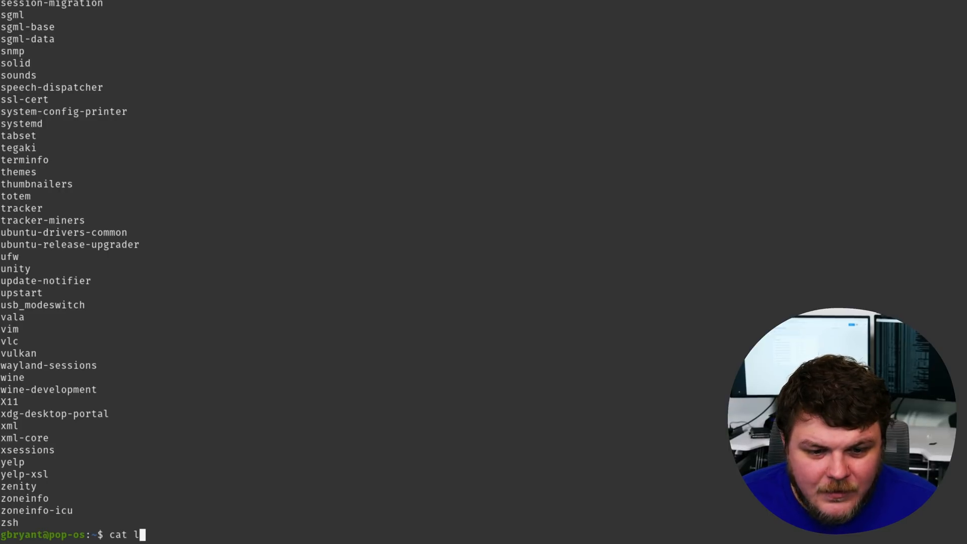
text(st.txt | )
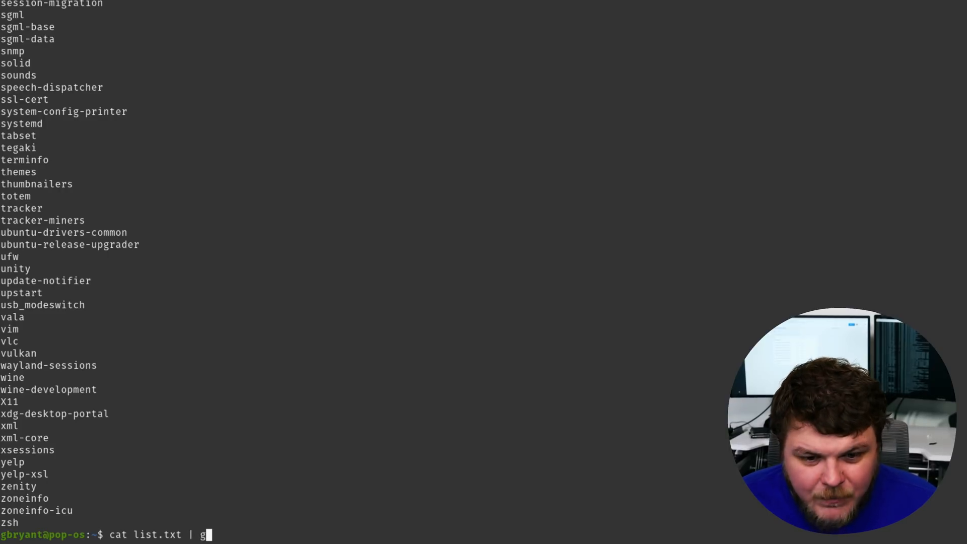
text(less)
Step: Page through list.txt via cat piped to less, jumping to the end and back up
key(Return)
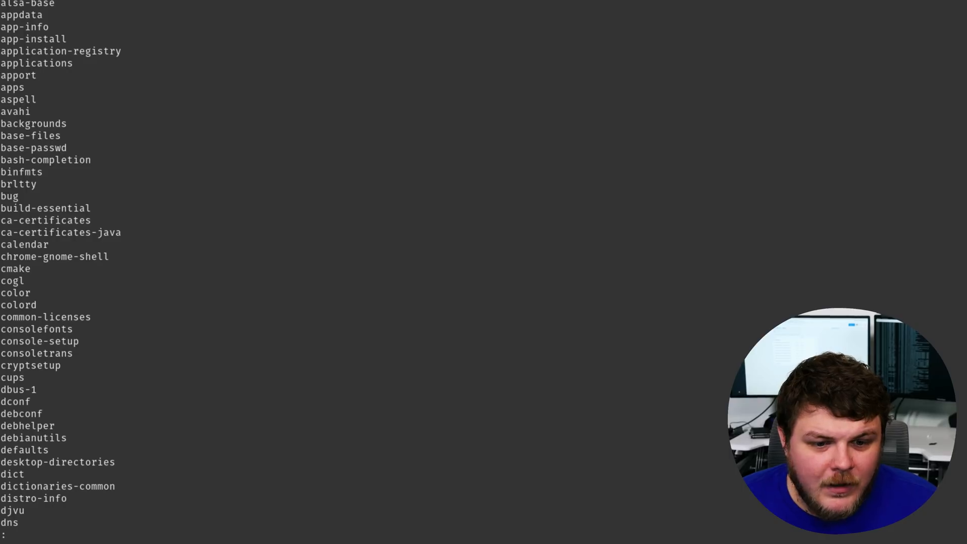
key(Down)
key(Down)
key(Down)
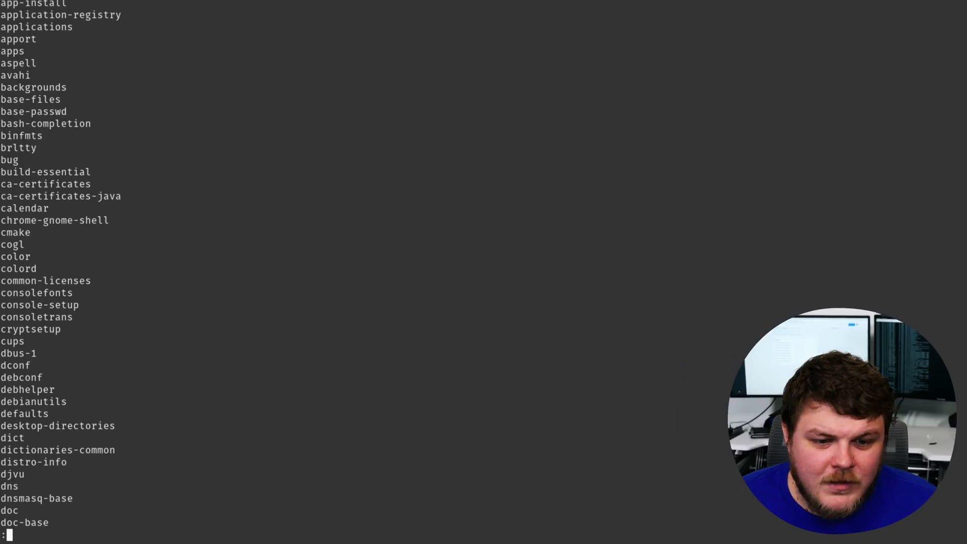
key(Down)
key(Down)
key(Down)
key(Down)
key(Down)
key(Down)
key(space)
key(Down)
key(Down)
key(Down)
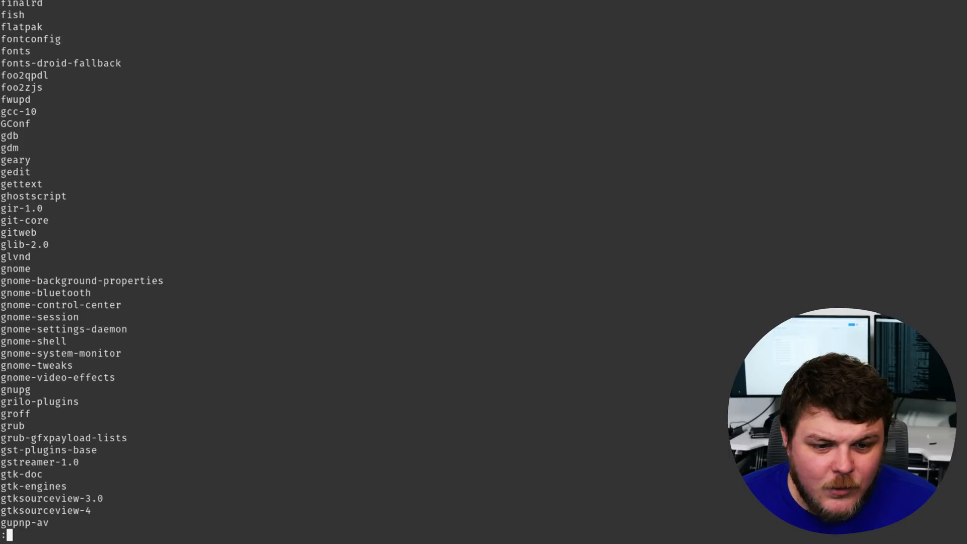
key(Down)
key(Down)
key(Down)
key(Down)
key(Down)
key(Down)
key(Down)
key(Down)
key(Down)
key(Down)
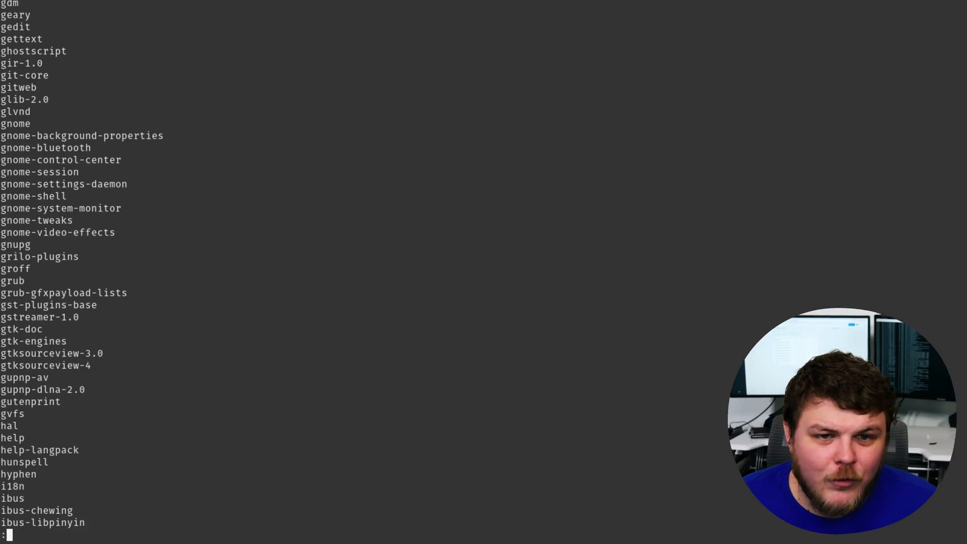
key(Down)
key(Down)
key(Down)
key(Down)
key(Down)
key(Down)
key(shift+g)
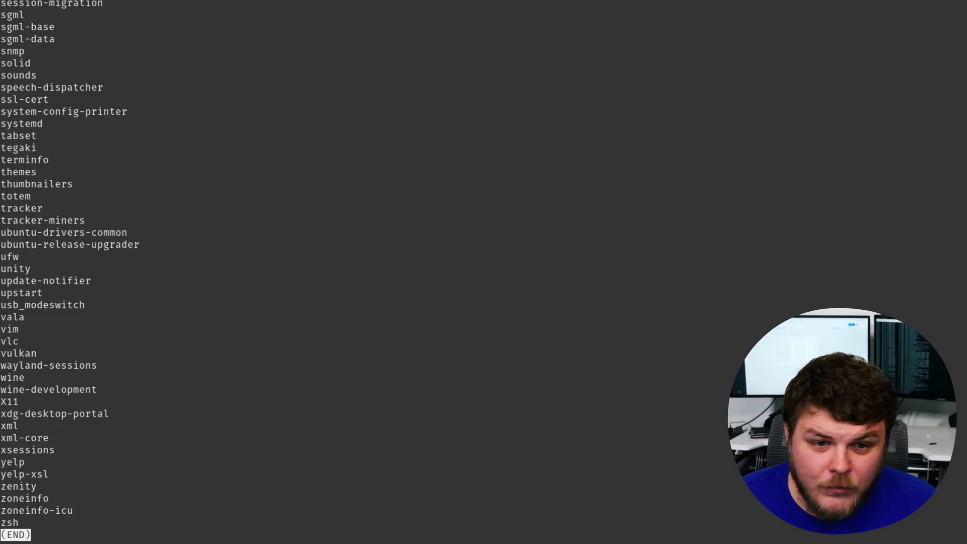
key(Page_Up)
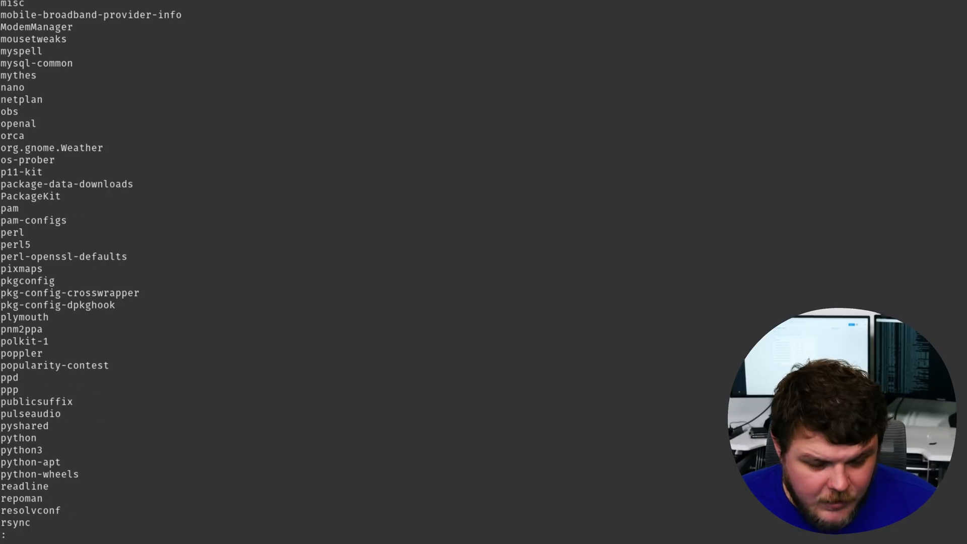
text(qless )
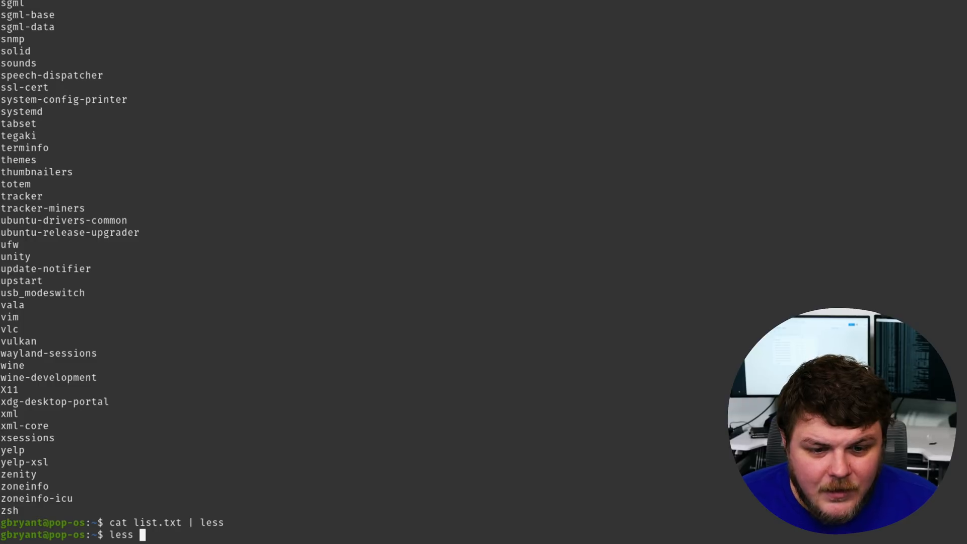
text(lis)
Step: View list.txt directly with less, then quit back to the prompt
key(Tab)
key(Return)
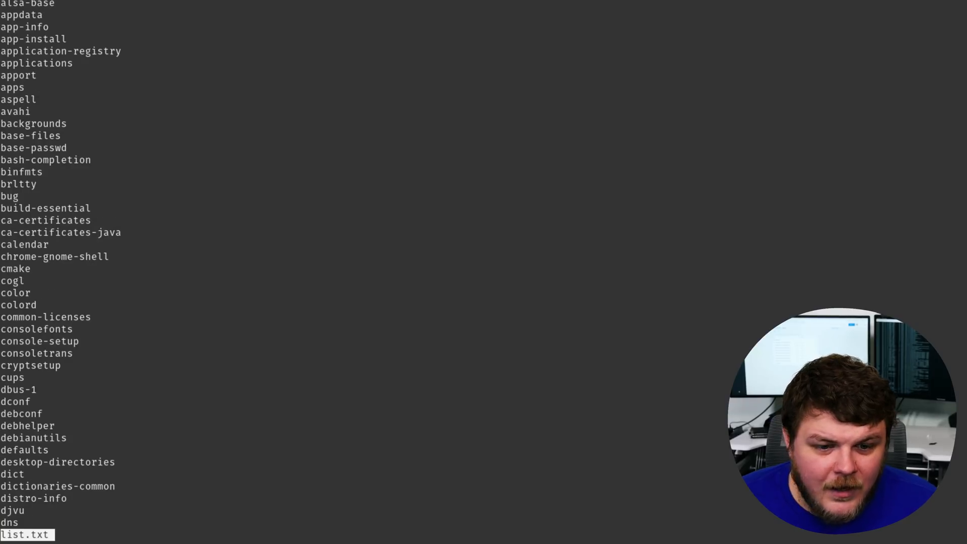
key(Down)
key(Down)
key(Down)
key(Down)
key(Down)
key(Down)
key(Down)
key(Down)
key(Down)
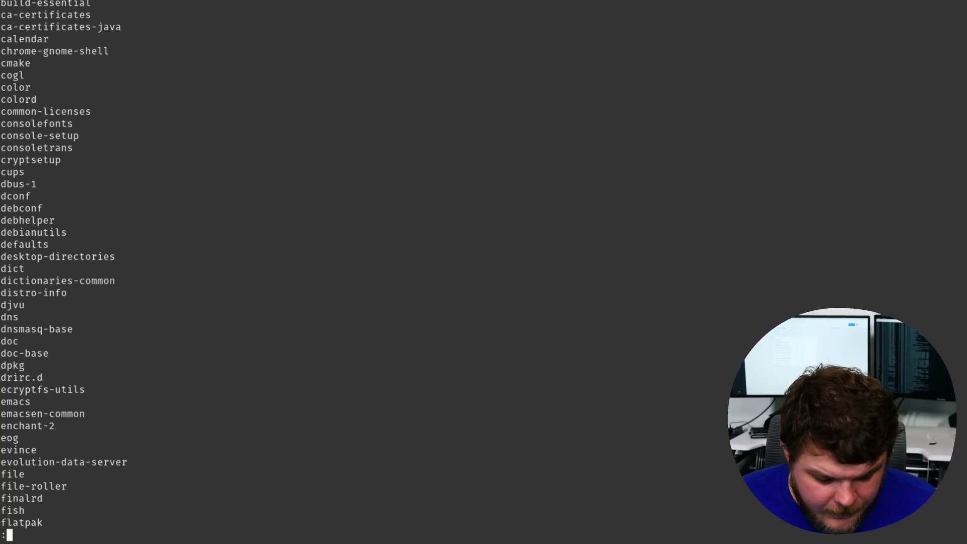
key(q)
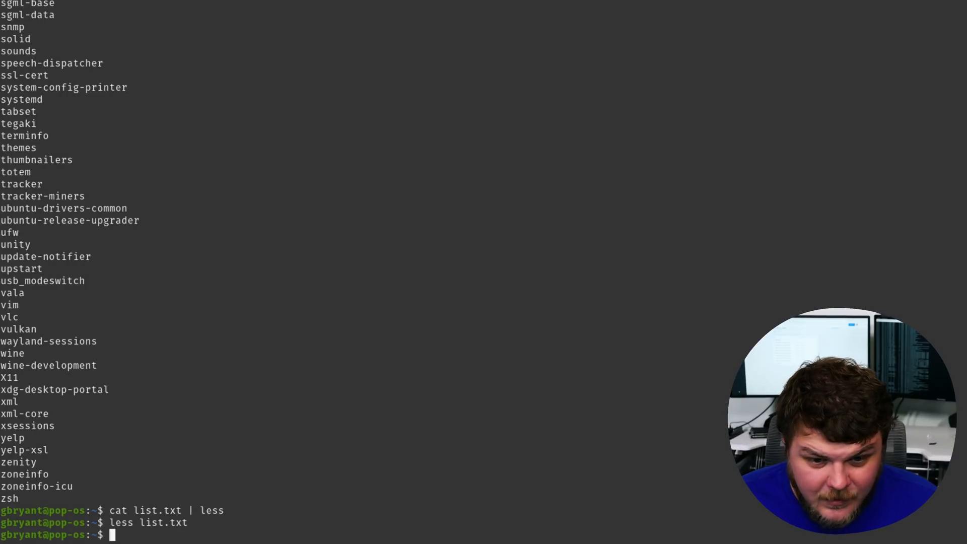
text(ps axu)
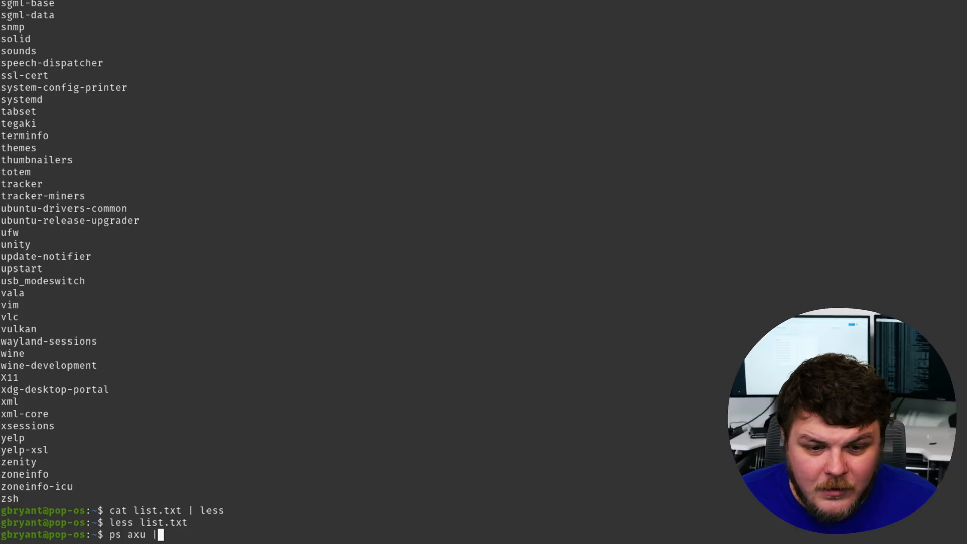
text( | less)
Step: Page through the ps axu process list in less and quit to the prompt
key(Return)
key(space)
key(Down)
key(Down)
key(Down)
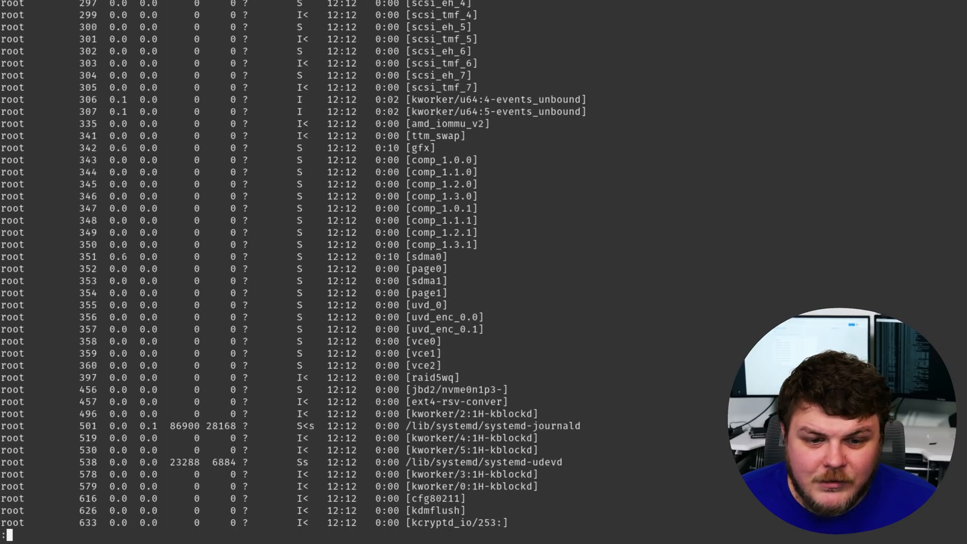
key(Down)
key(Down)
key(Down)
key(Down)
key(Down)
key(Down)
key(Down)
key(Down)
key(Down)
key(Down)
key(Down)
key(Down)
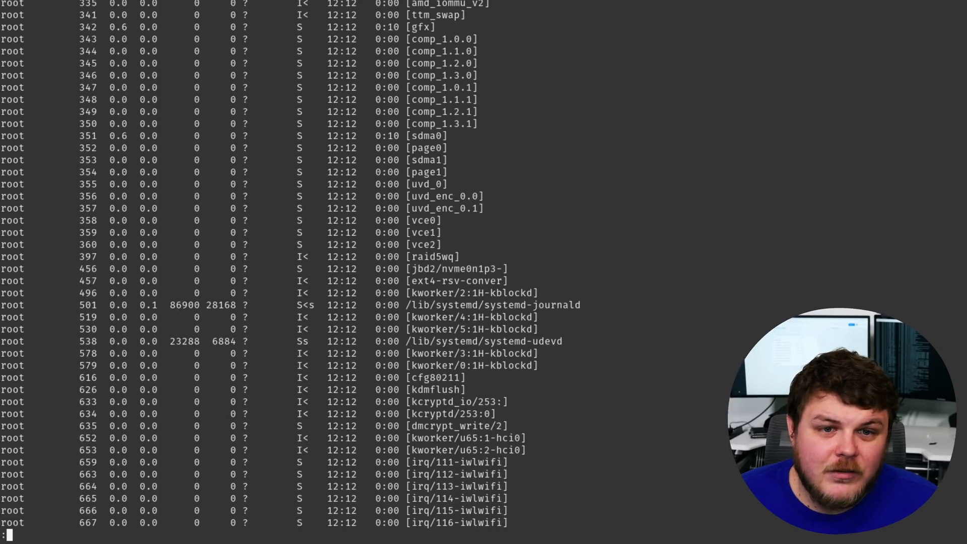
key(space)
key(space)
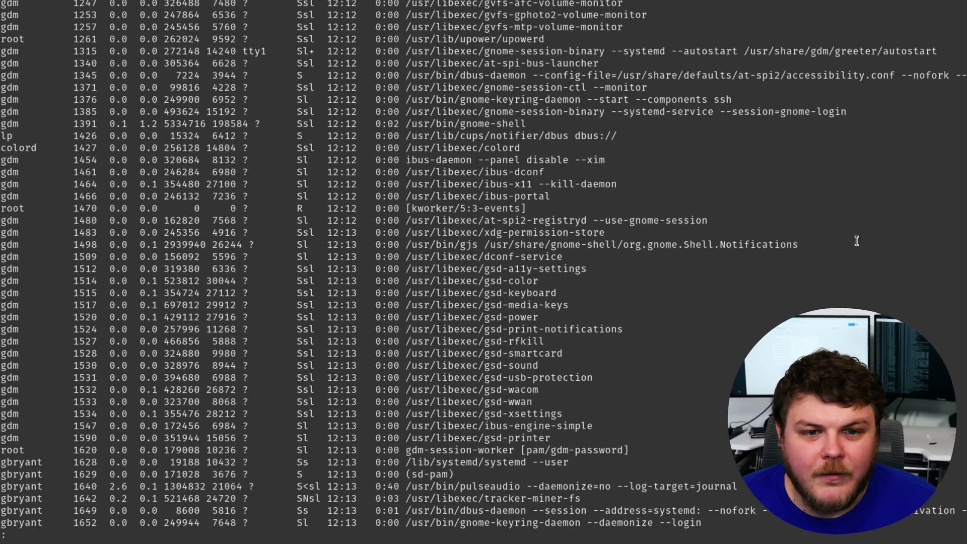
key(space)
key(space)
key(q)
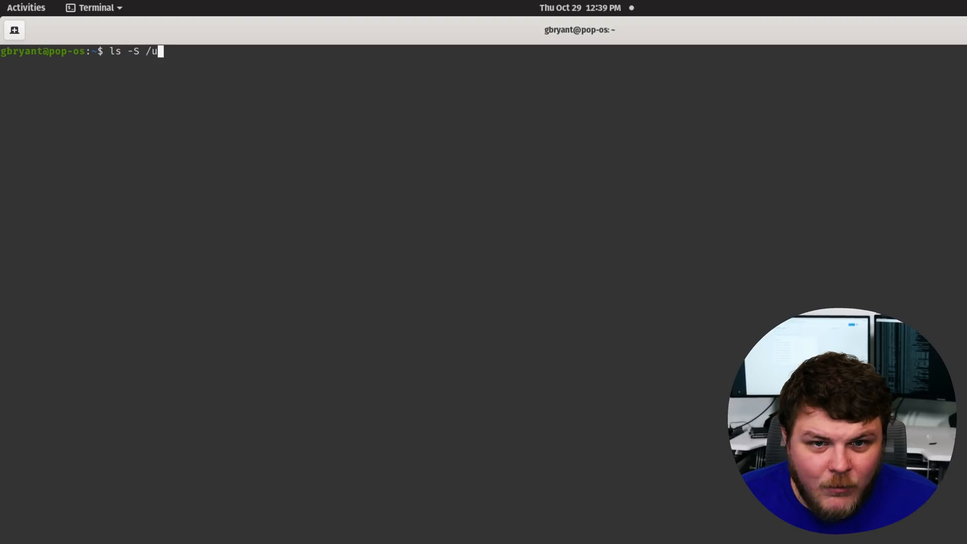
text(bin )
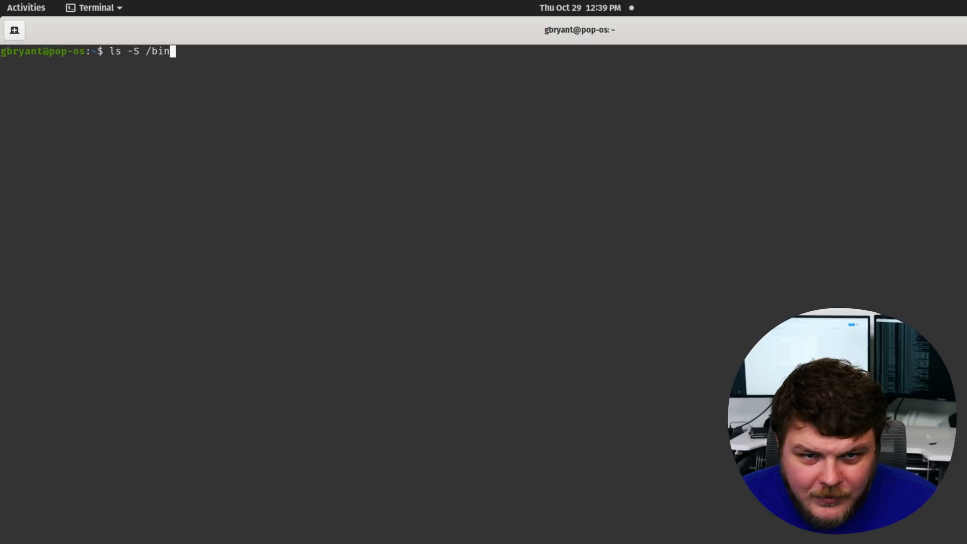
text(> )
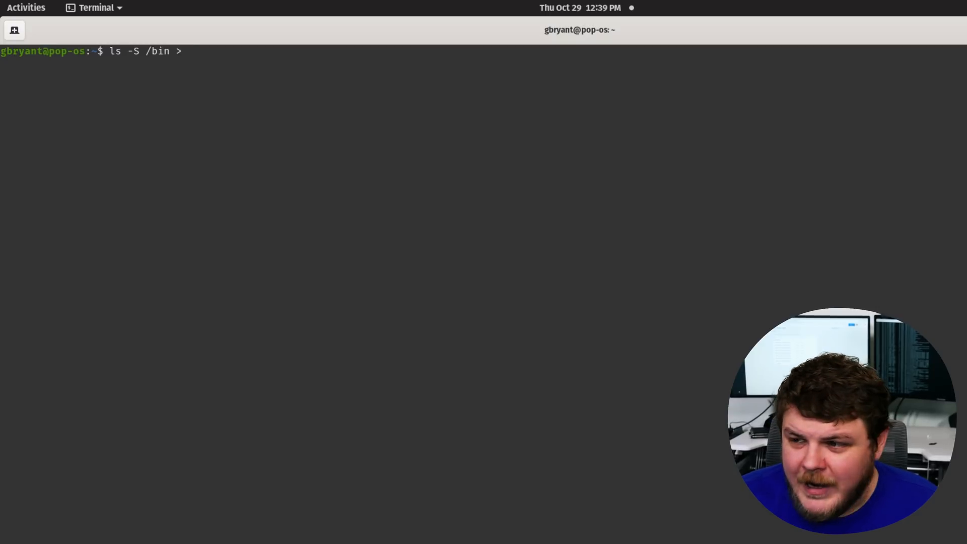
text(list.tx)
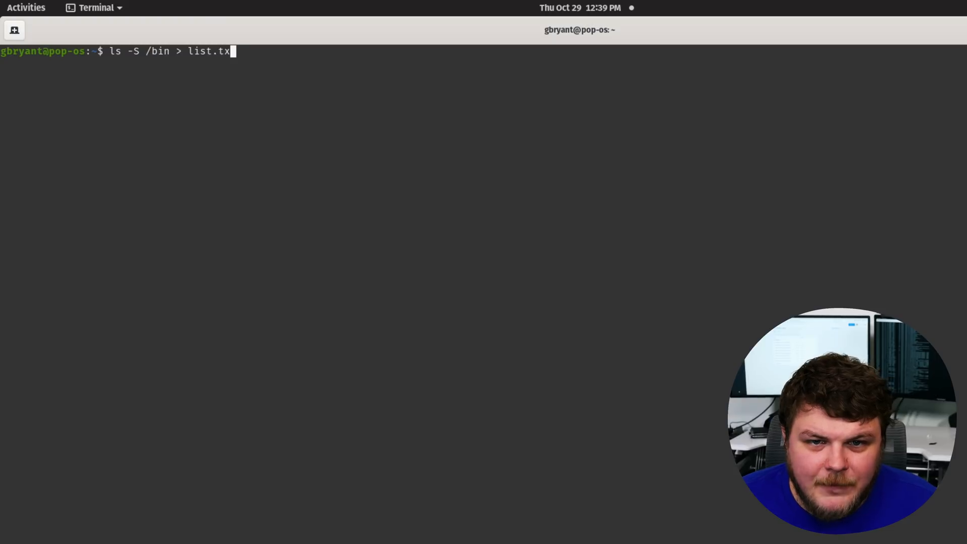
Step: Save the size-ordered /bin listing into list_by_size.txt
key(BackSpace)
key(BackSpace)
key(BackSpace)
text(_by)
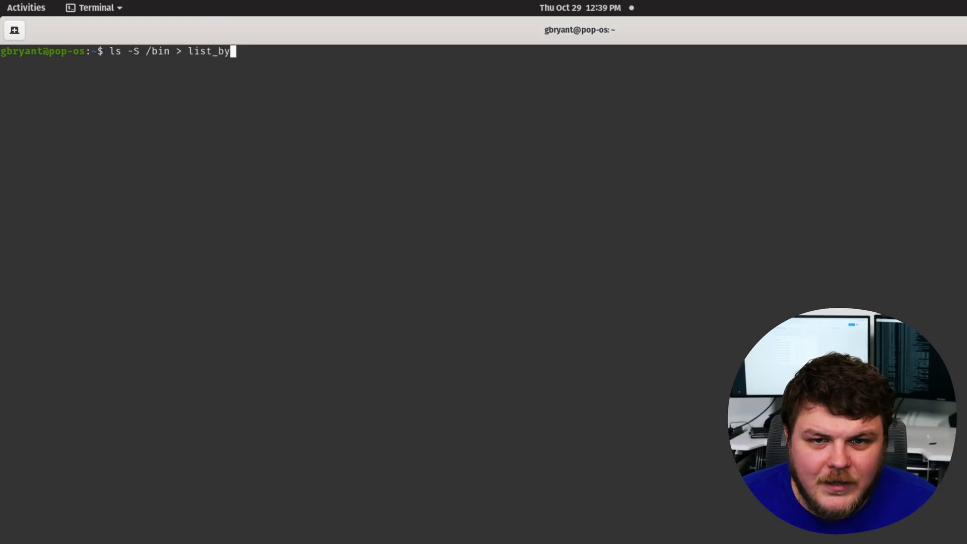
text(_size.txt)
key(Return)
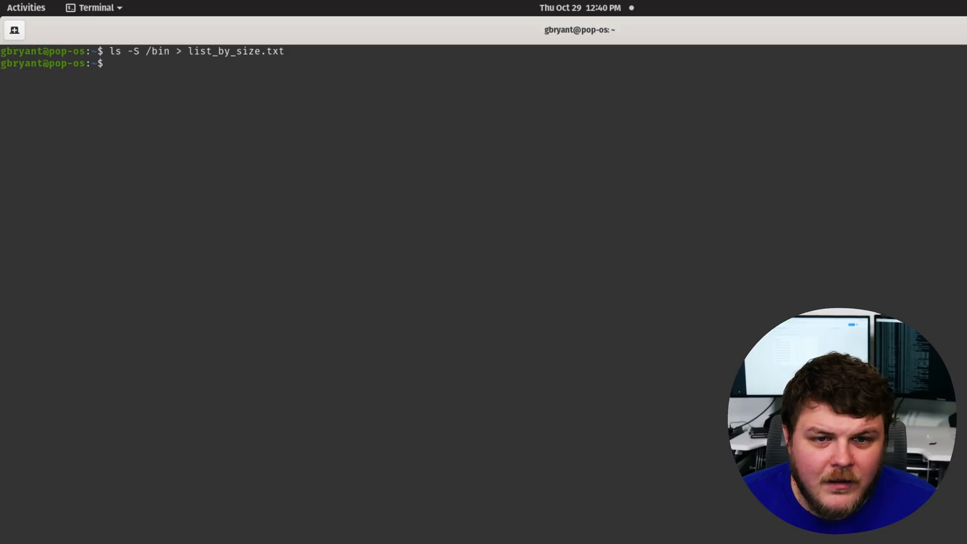
text(cat list_)
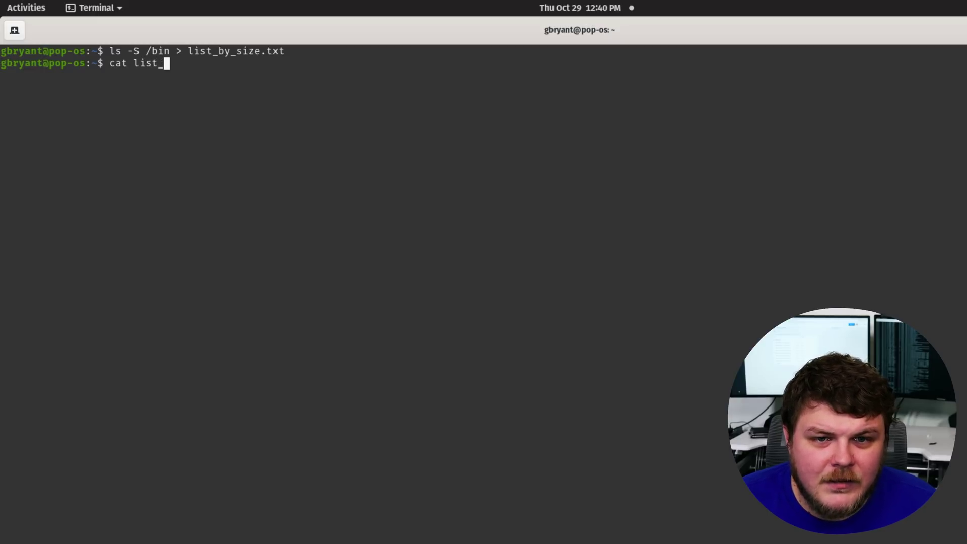
Step: Print list_by_size.txt, then clear the terminal screen
key(Tab)
key(Return)
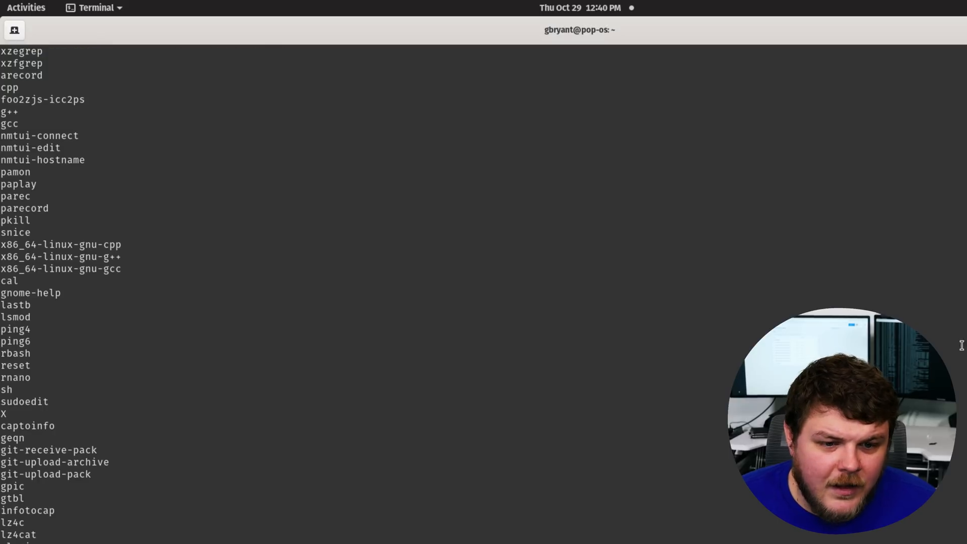
scroll(346, 398, up, 5)
scroll(167, 367, up, 5)
scroll(167, 368, up, 5)
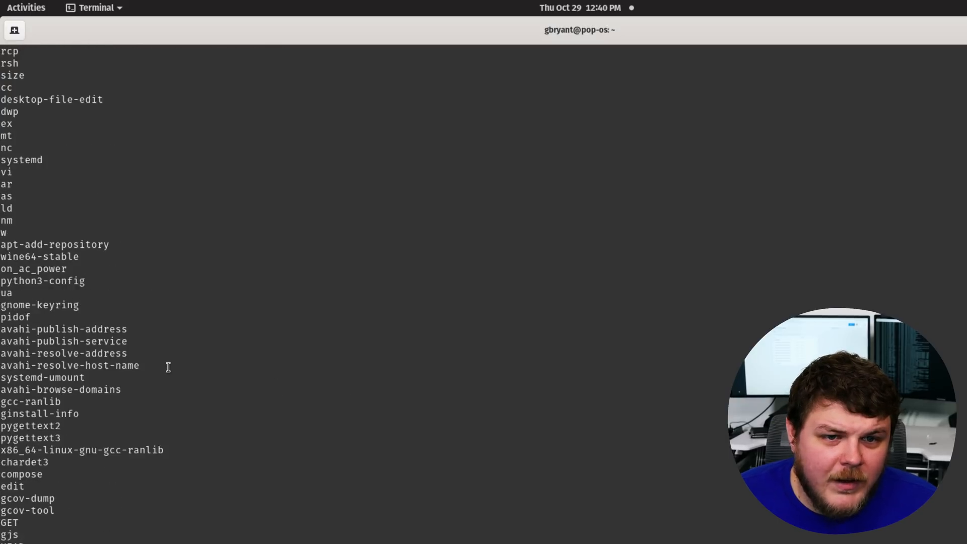
scroll(111, 352, up, 4)
scroll(111, 352, up, 5)
scroll(75, 265, up, 5)
scroll(45, 189, up, 5)
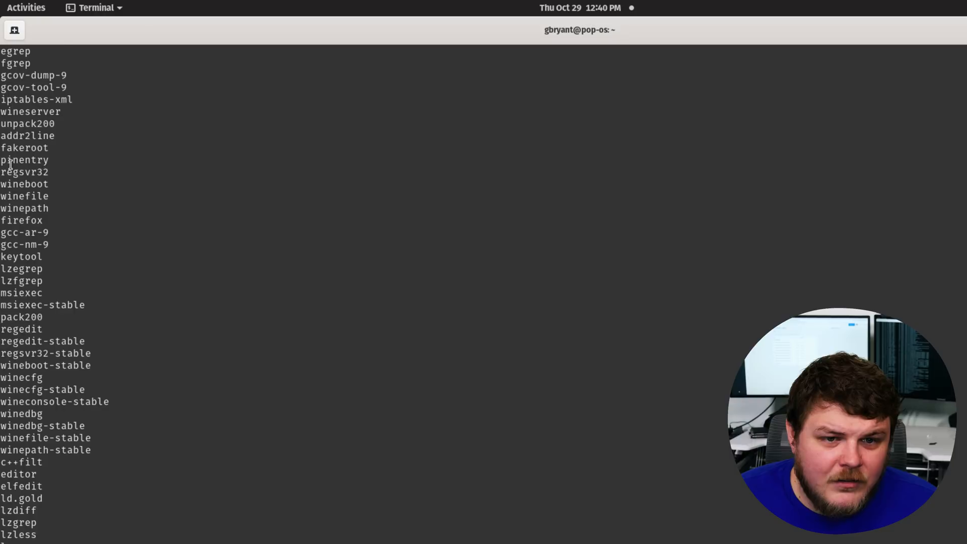
scroll(21, 154, up, 5)
scroll(21, 154, up, 5)
scroll(22, 153, up, 4)
scroll(27, 136, up, 5)
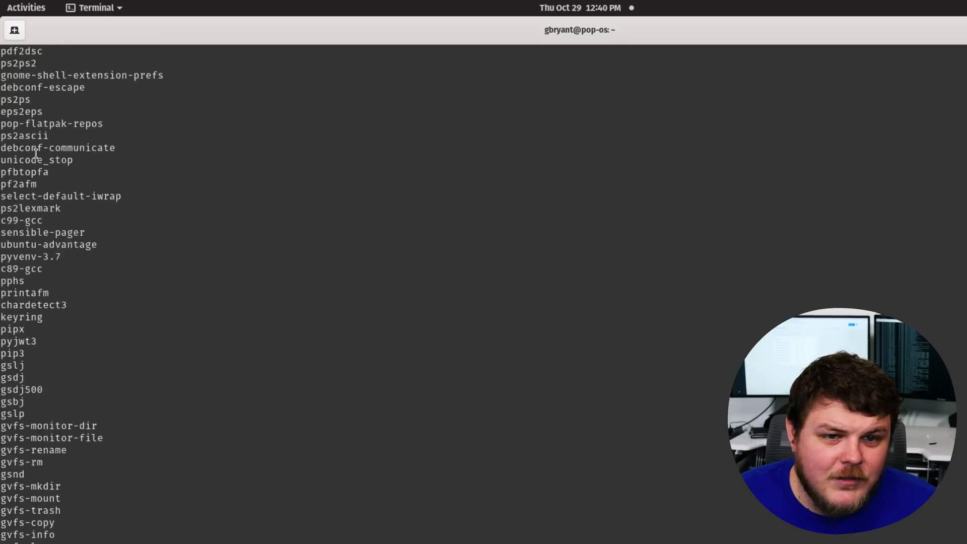
scroll(27, 115, up, 5)
scroll(26, 115, up, 5)
scroll(26, 115, up, 5)
key(ctrl+l)
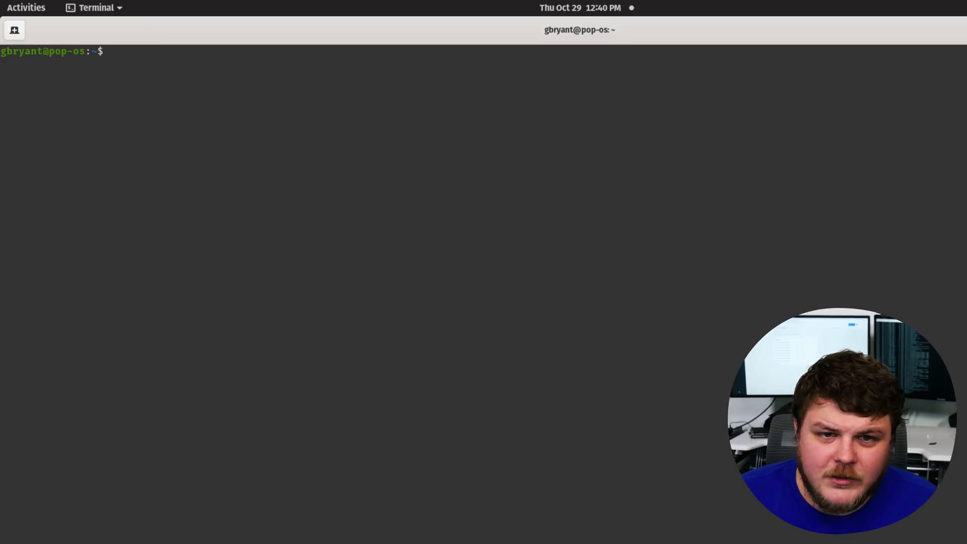
text(cat )
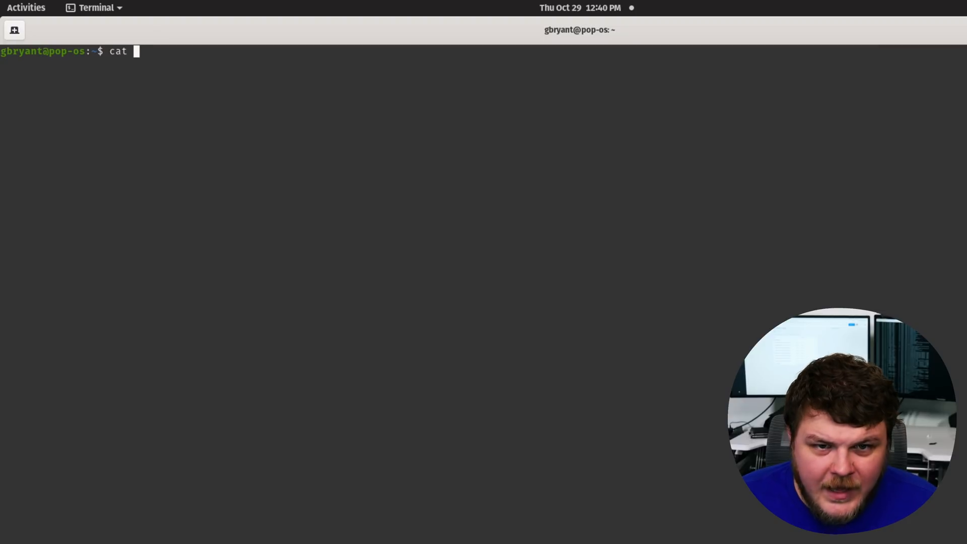
text(list_)
Step: Print list_by_size.txt through sort alphabetically, then with sort -r and sort -R
key(Tab)
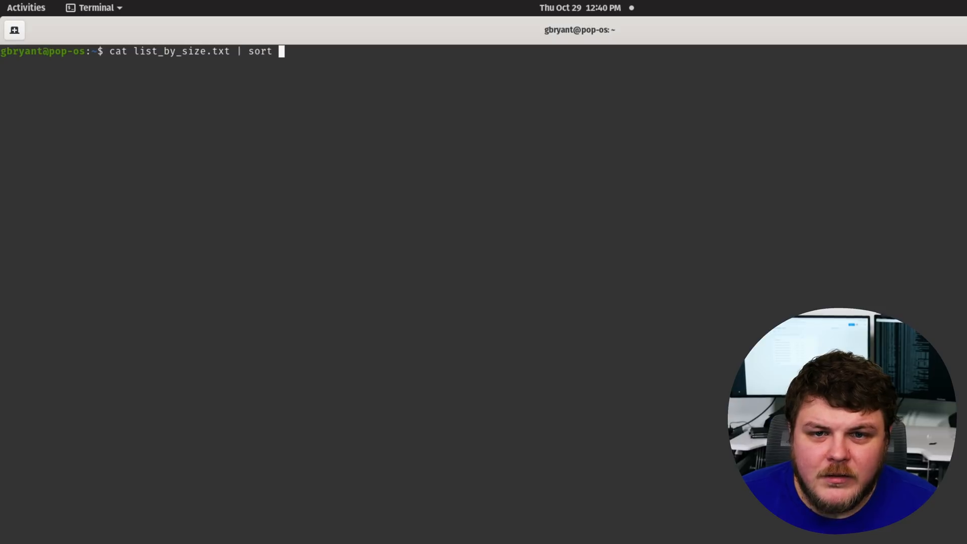
key(Return)
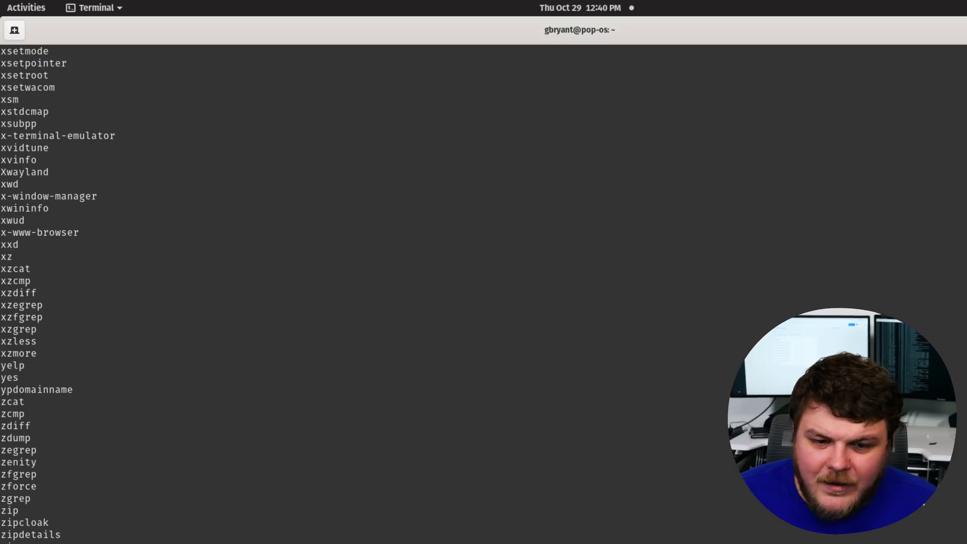
scroll(303, 272, up, 10)
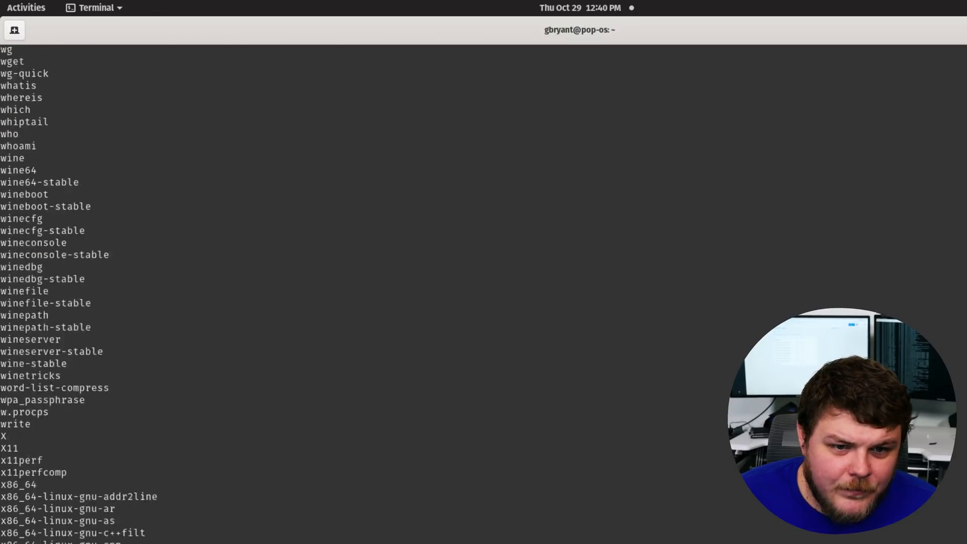
scroll(303, 272, up, 10)
key(Up)
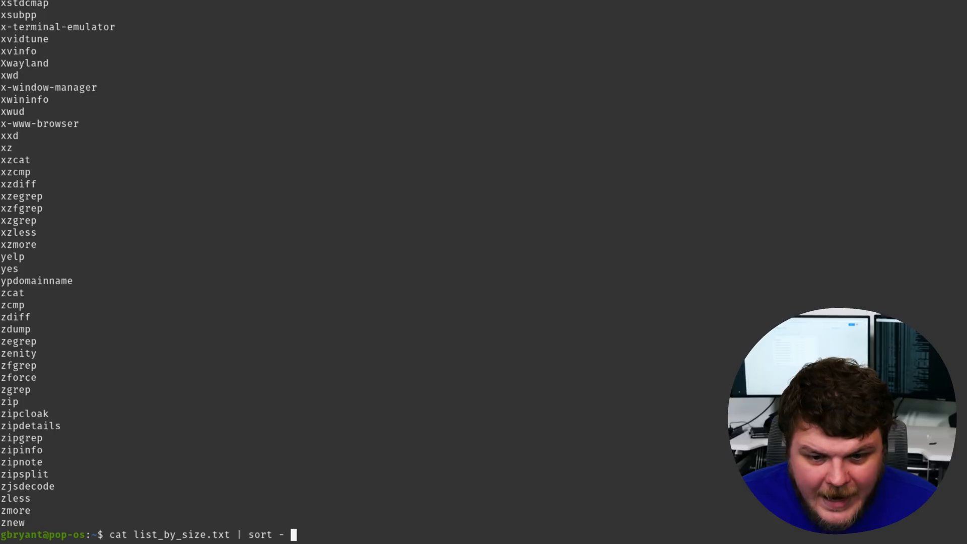
key(Return)
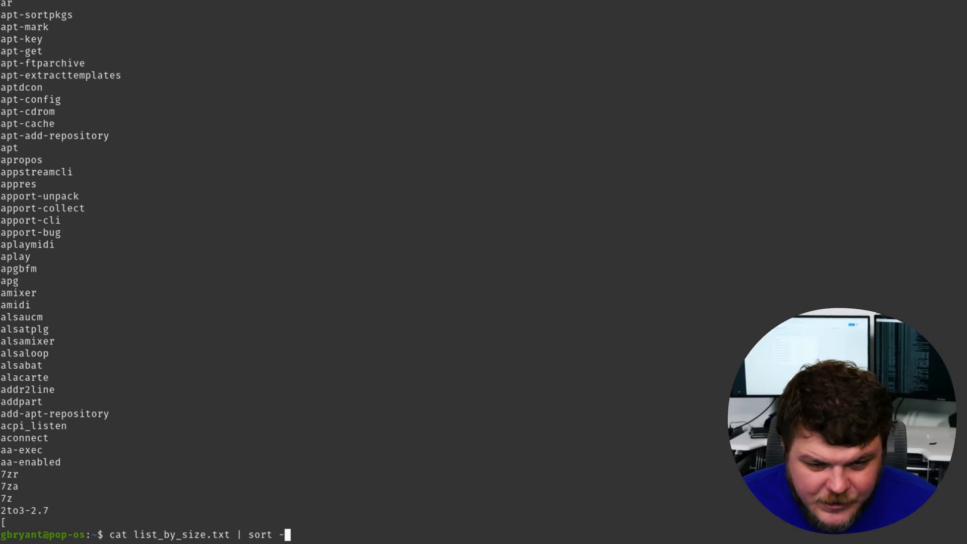
text(R)
text(R | l)
key(Return)
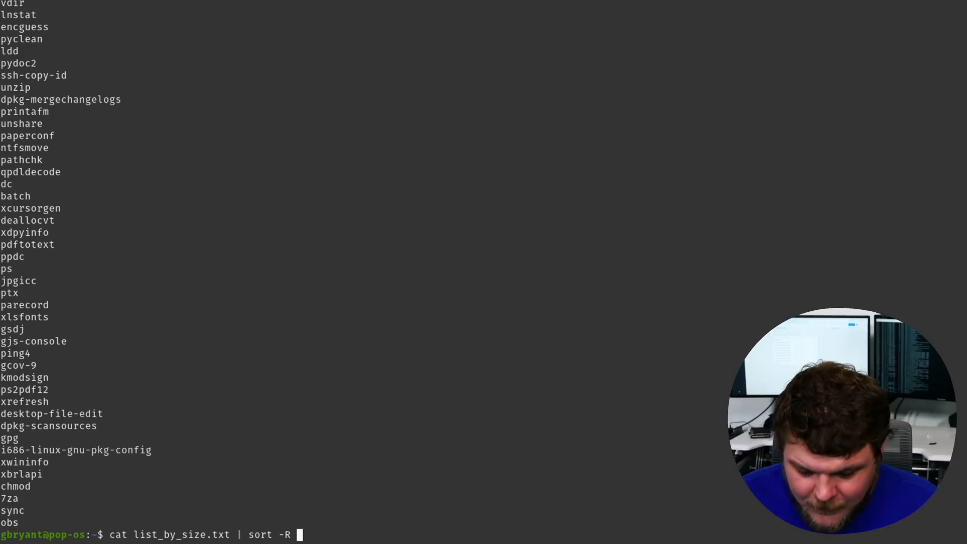
text(ess)
Step: Pipe list_by_size.txt through sort -R into less to page the shuffled listing
key(Return)
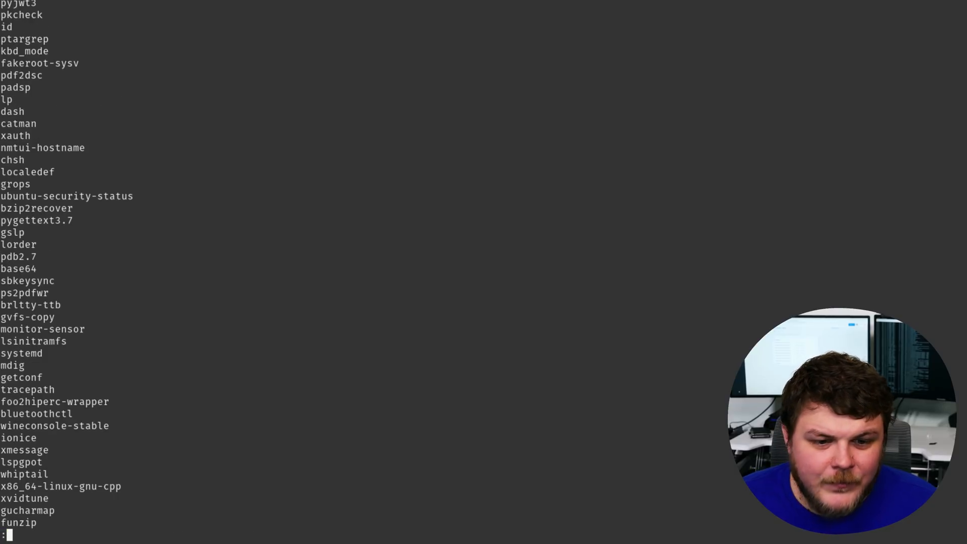
scroll(275, 305, down, 5)
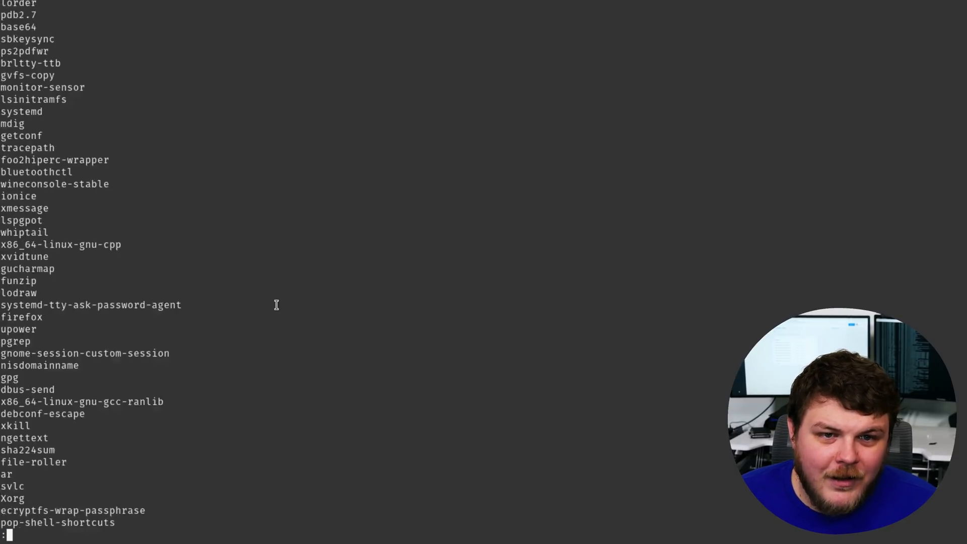
scroll(275, 304, down, 5)
scroll(280, 306, down, 5)
scroll(286, 307, down, 5)
scroll(286, 308, down, 5)
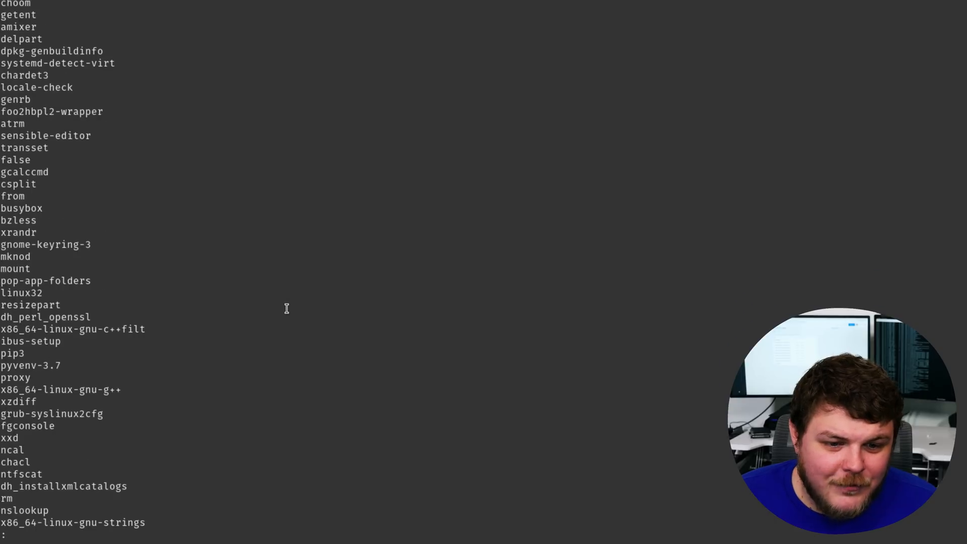
scroll(287, 309, down, 5)
scroll(288, 309, down, 5)
scroll(287, 310, down, 5)
scroll(288, 310, down, 5)
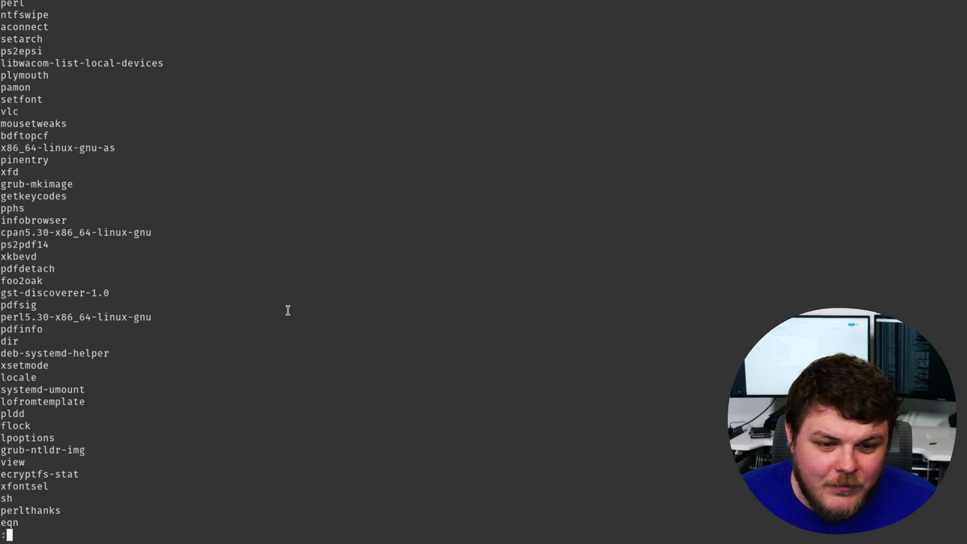
scroll(288, 310, down, 5)
scroll(290, 312, down, 5)
scroll(290, 314, down, 5)
scroll(292, 315, down, 5)
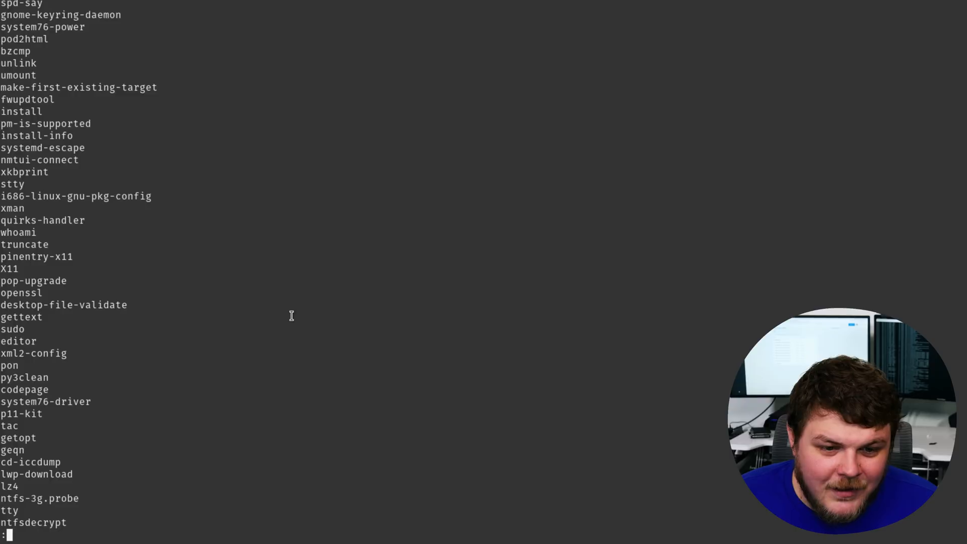
scroll(290, 315, down, 5)
scroll(287, 321, down, 5)
scroll(271, 328, down, 4)
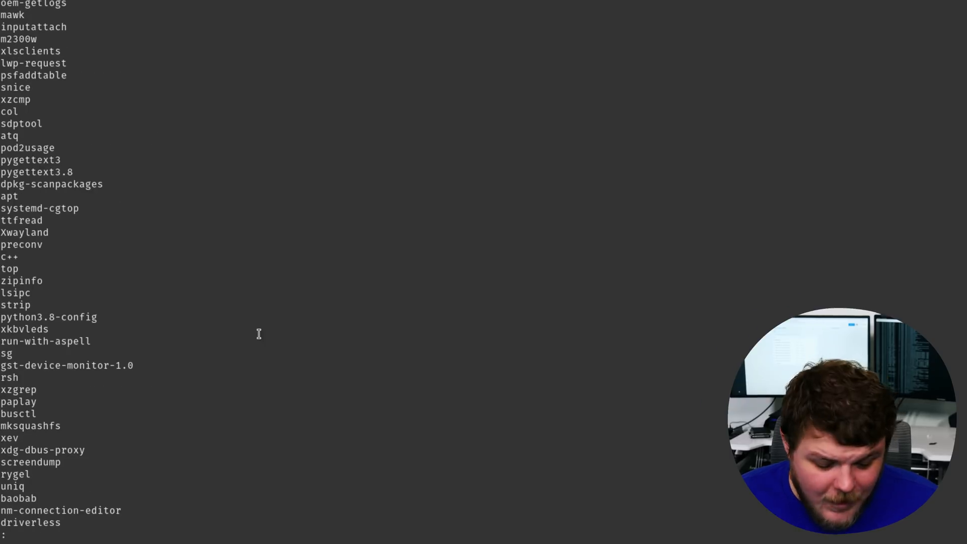